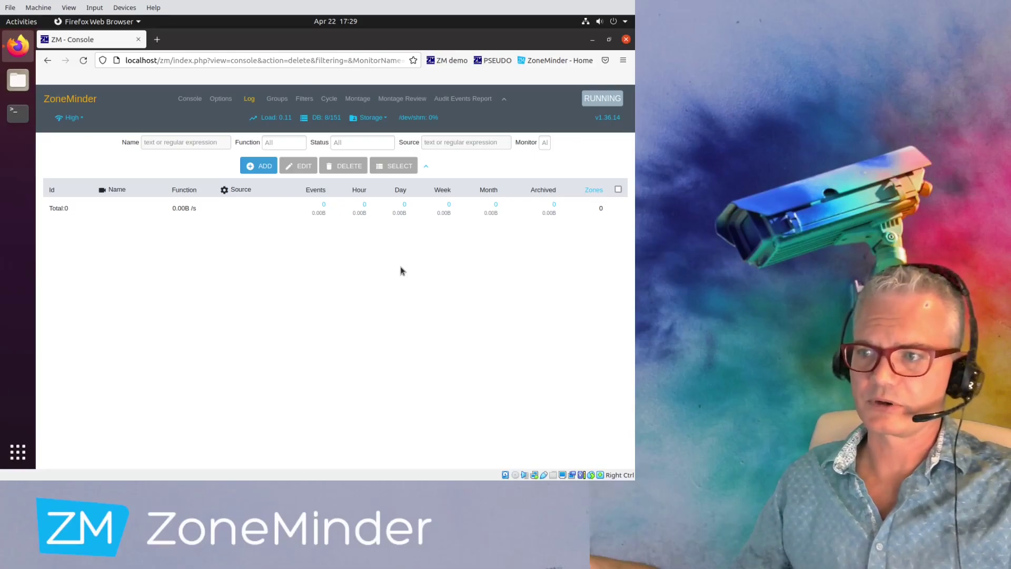
Add a new monitor, Monitor-1, and show its Source settings
{"action": "left_click", "coordinate": [257, 165]}
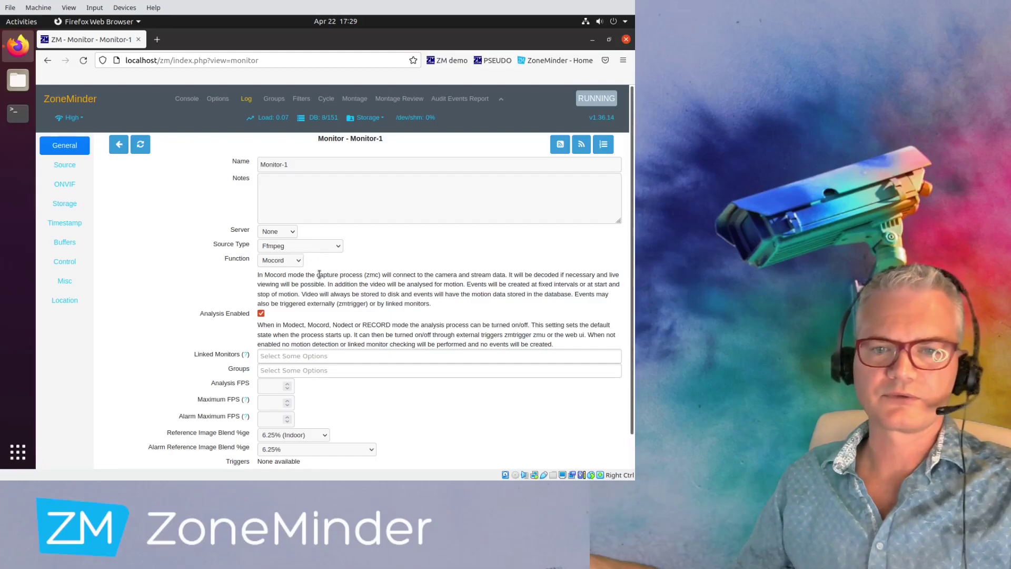
{"action": "left_click", "coordinate": [74, 165]}
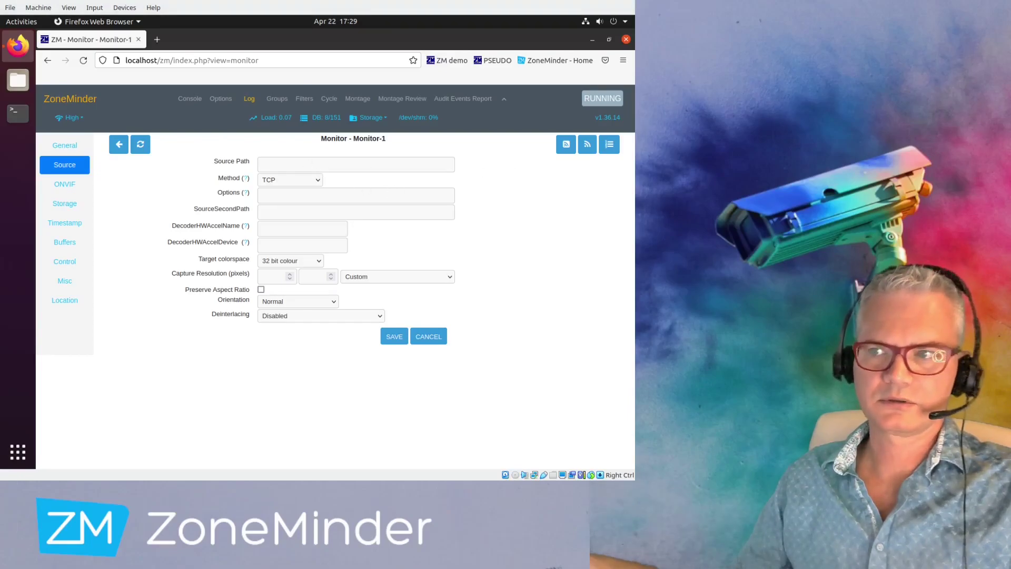
Set Source Path to the saved RTSP URL and capture resolution to 1280x720 720p, then save
{"action": "left_click", "coordinate": [421, 164]}
{"action": "key", "text": "Down"}
{"action": "key", "text": "Return"}
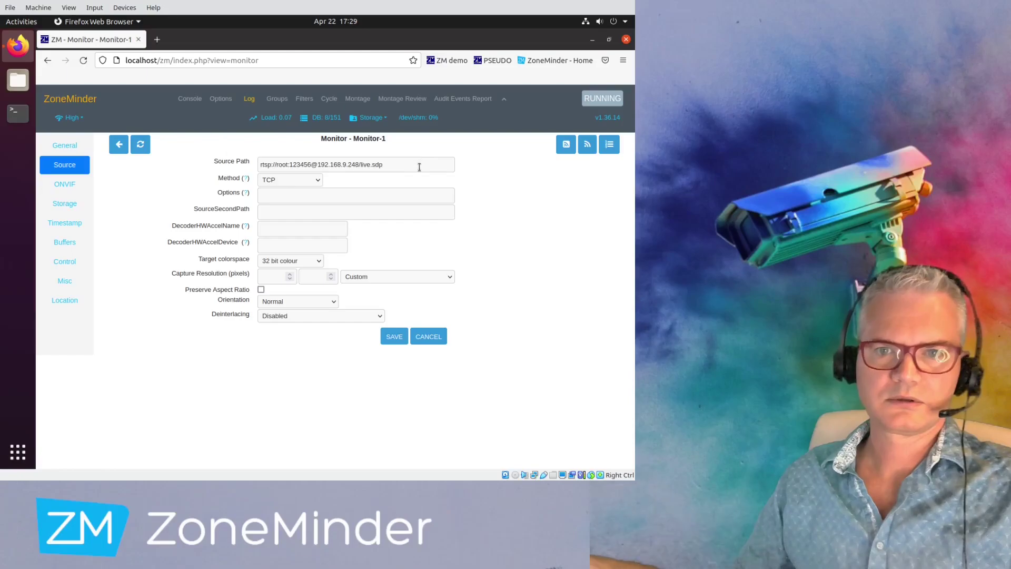
{"action": "left_click", "coordinate": [381, 278]}
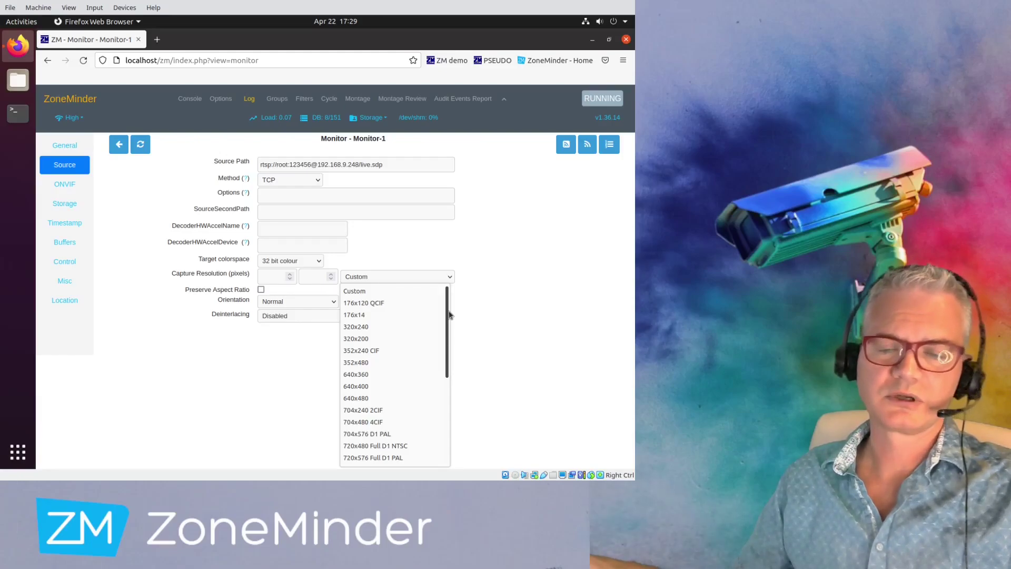
{"action": "left_click_drag", "start_coordinate": [449, 314], "coordinate": [449, 387]}
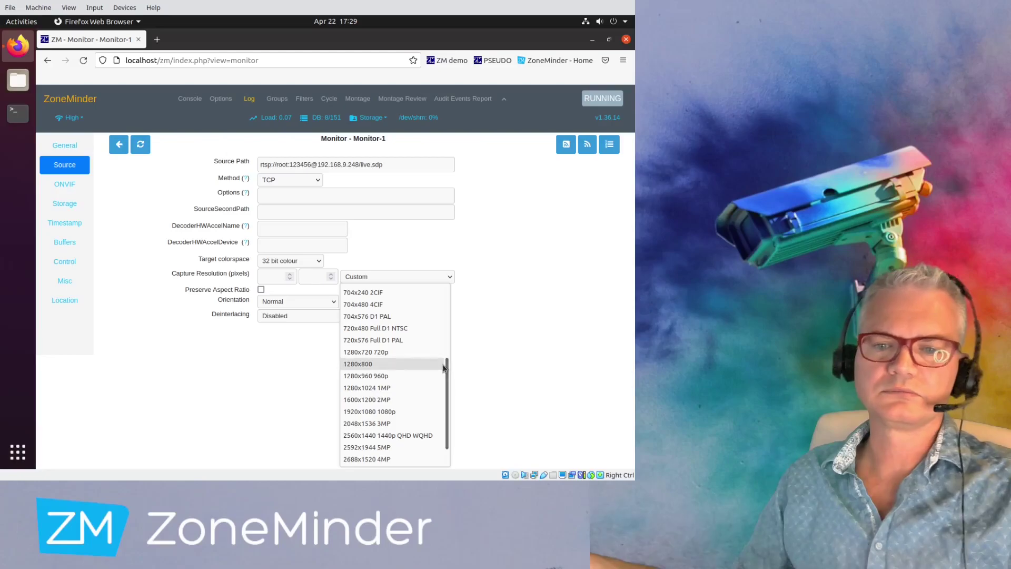
{"action": "left_click", "coordinate": [409, 354]}
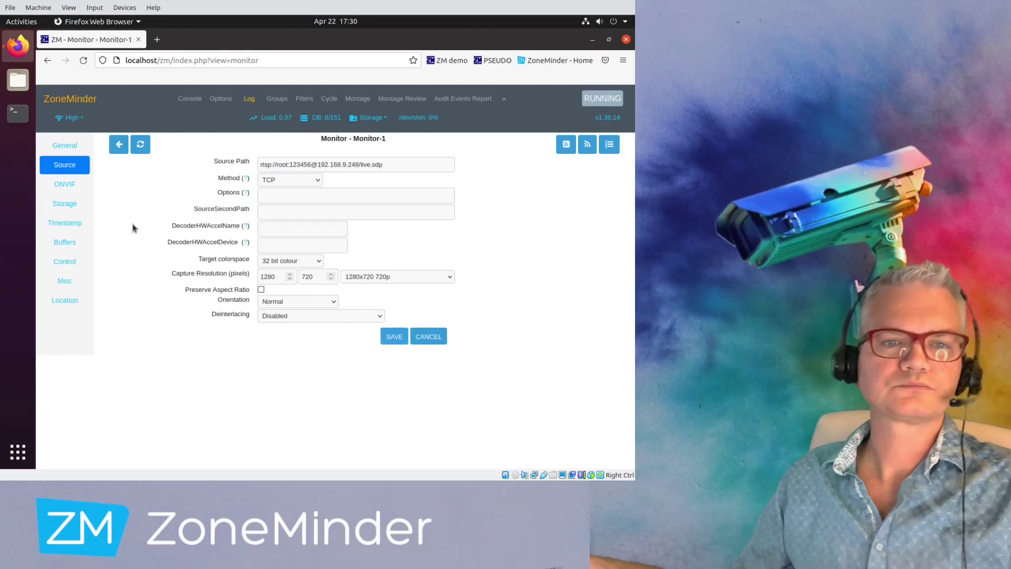
{"action": "left_click", "coordinate": [389, 337]}
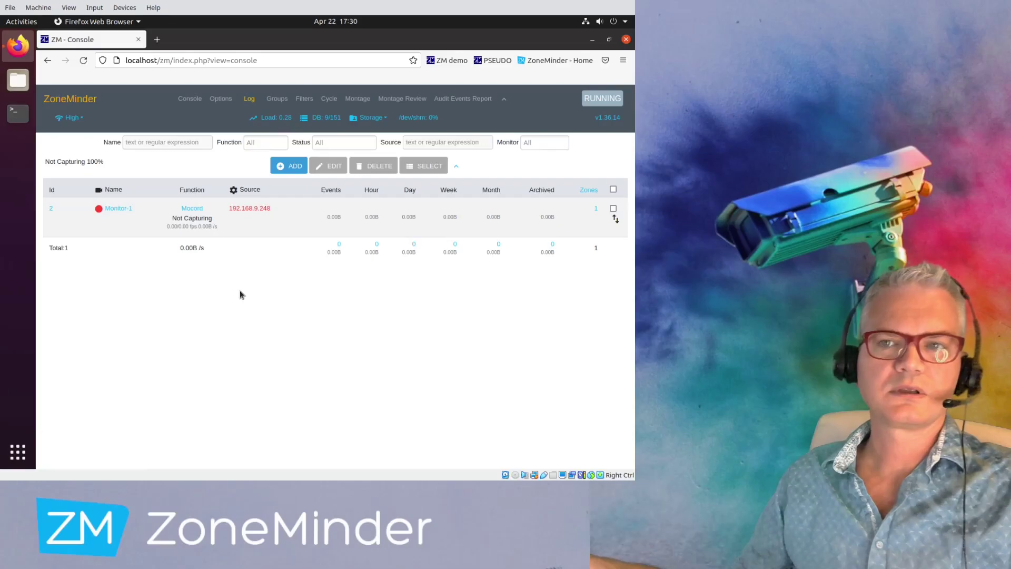
Once Monitor-1 is capturing, open its live camera feed from the thumbnail
{"action": "left_click", "coordinate": [197, 211]}
{"action": "mouse_move", "coordinate": [113, 223]}
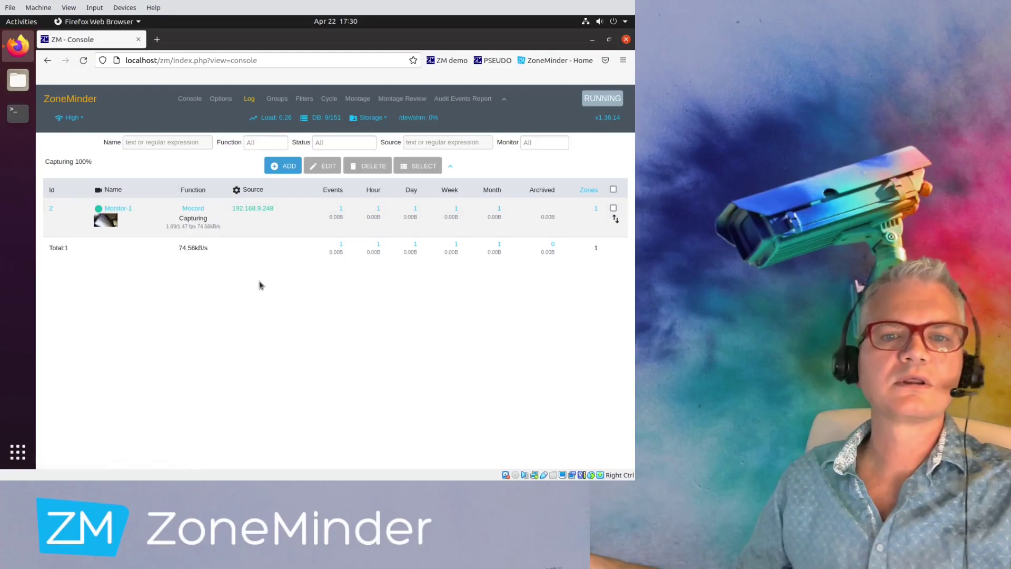
{"action": "left_click", "coordinate": [116, 216]}
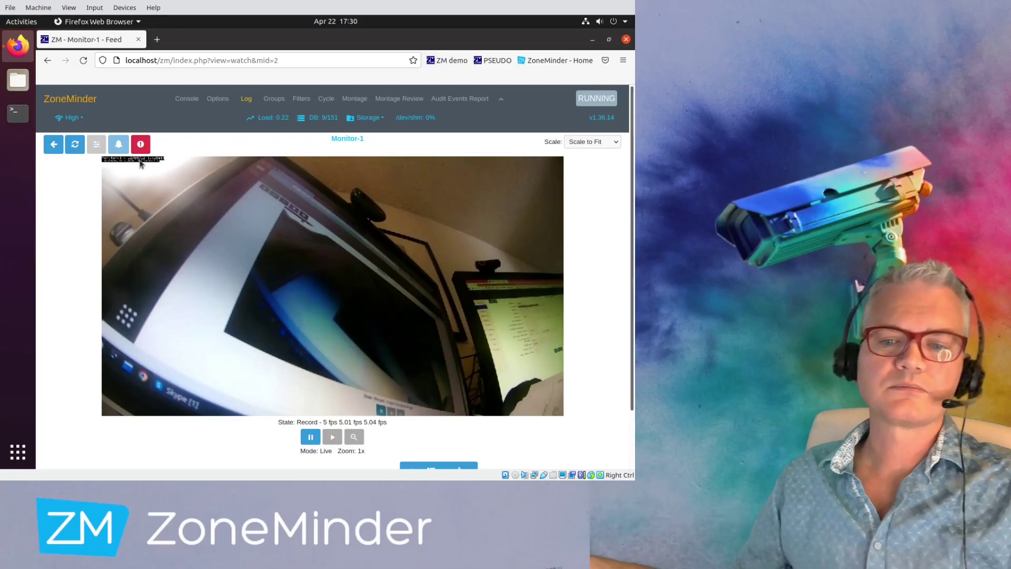
Go back to the console and show Monitor-1's Timestamp settings
{"action": "left_click", "coordinate": [192, 100]}
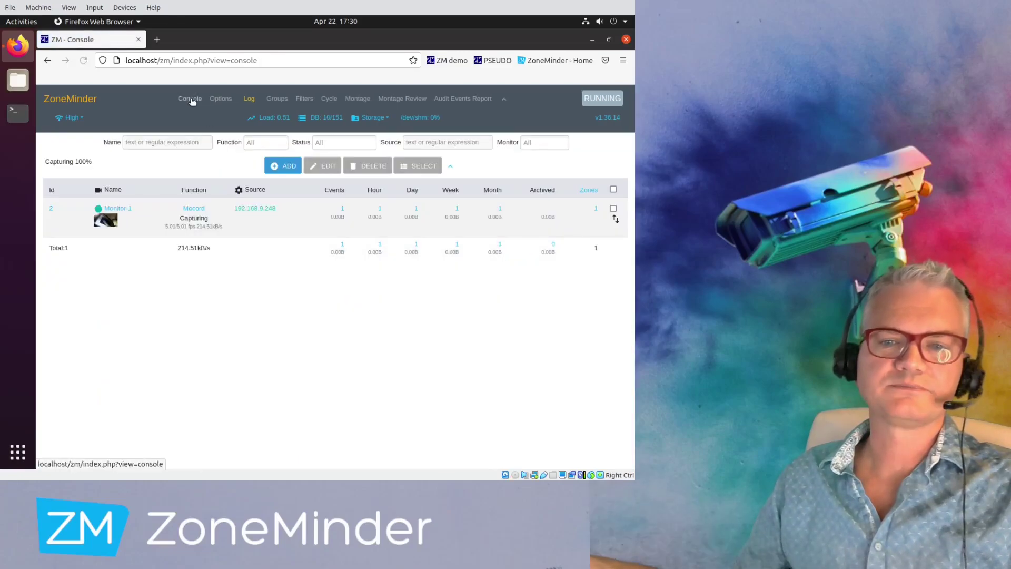
{"action": "left_click", "coordinate": [256, 208]}
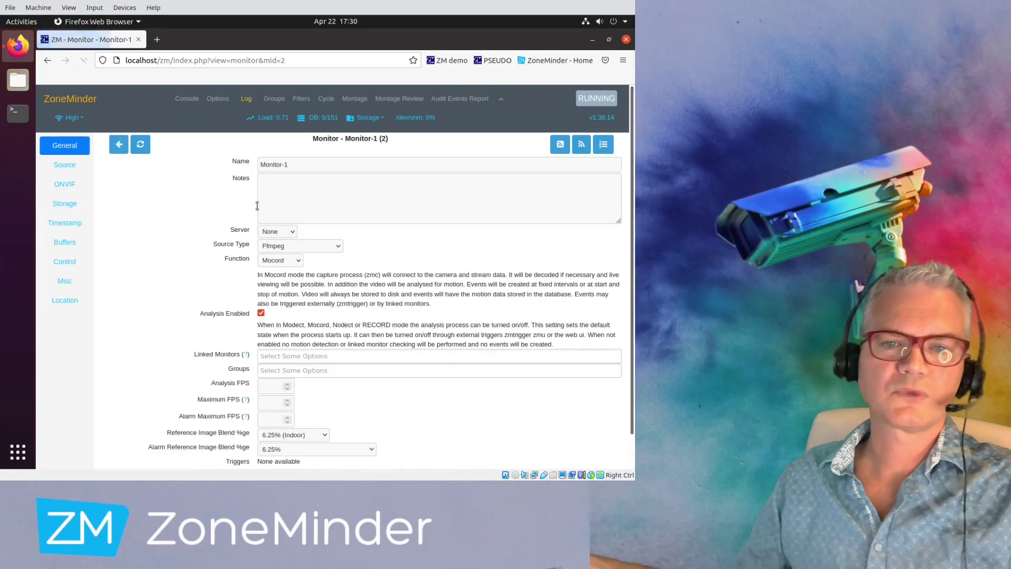
{"action": "left_click", "coordinate": [65, 224]}
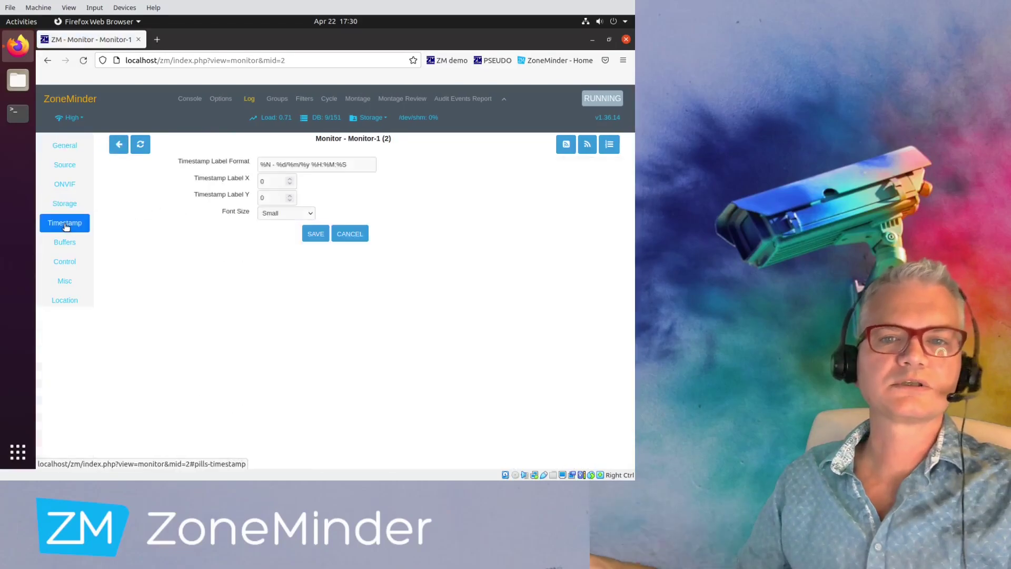
Delete the text in the Timestamp Label Format field, leaving it empty
{"action": "left_click", "coordinate": [365, 164]}
{"action": "left_click_drag", "start_coordinate": [365, 164], "coordinate": [260, 164]}
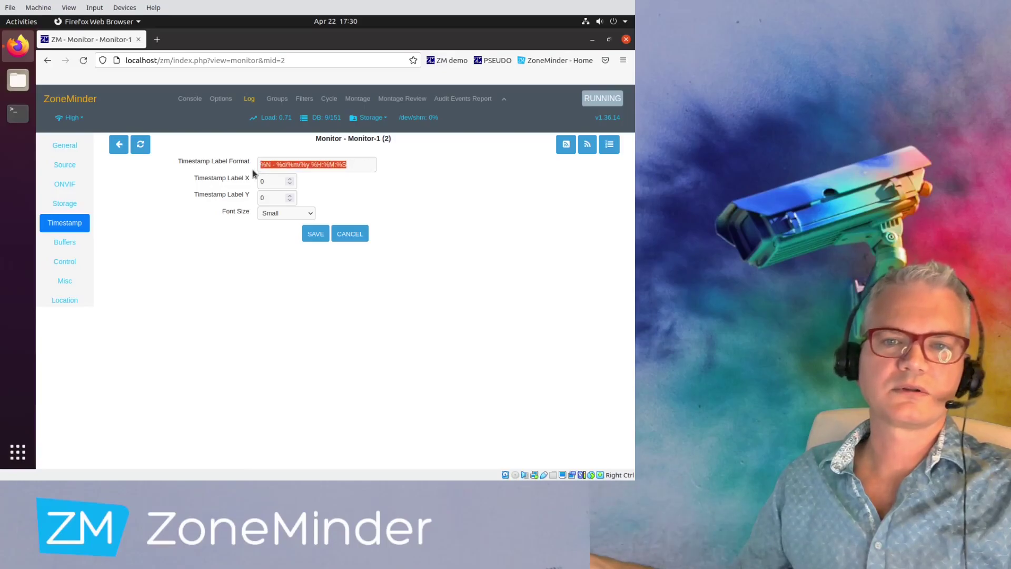
{"action": "left_click", "coordinate": [254, 174]}
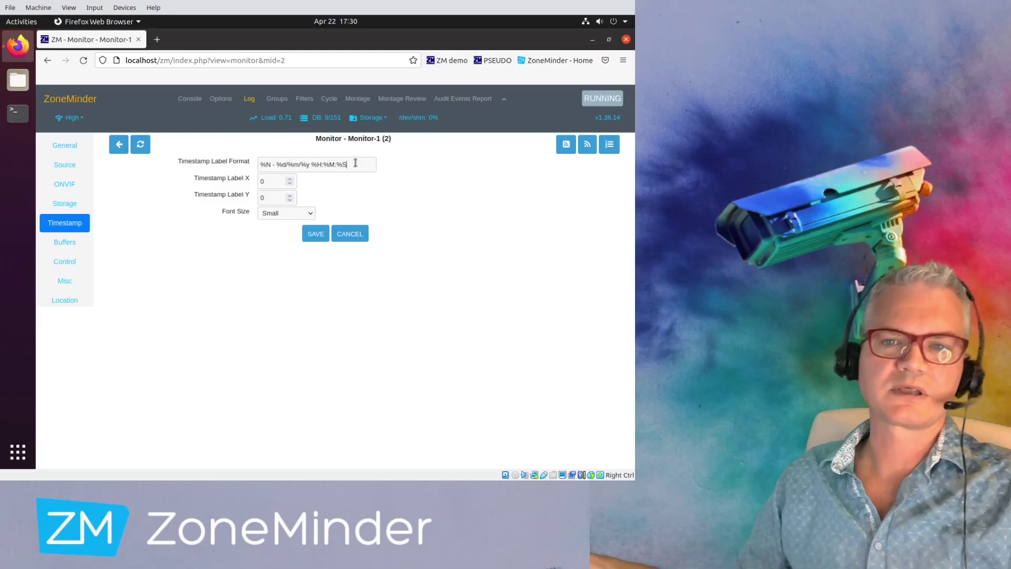
{"action": "left_click_drag", "start_coordinate": [354, 163], "coordinate": [260, 160]}
{"action": "key", "text": "BackSpace"}
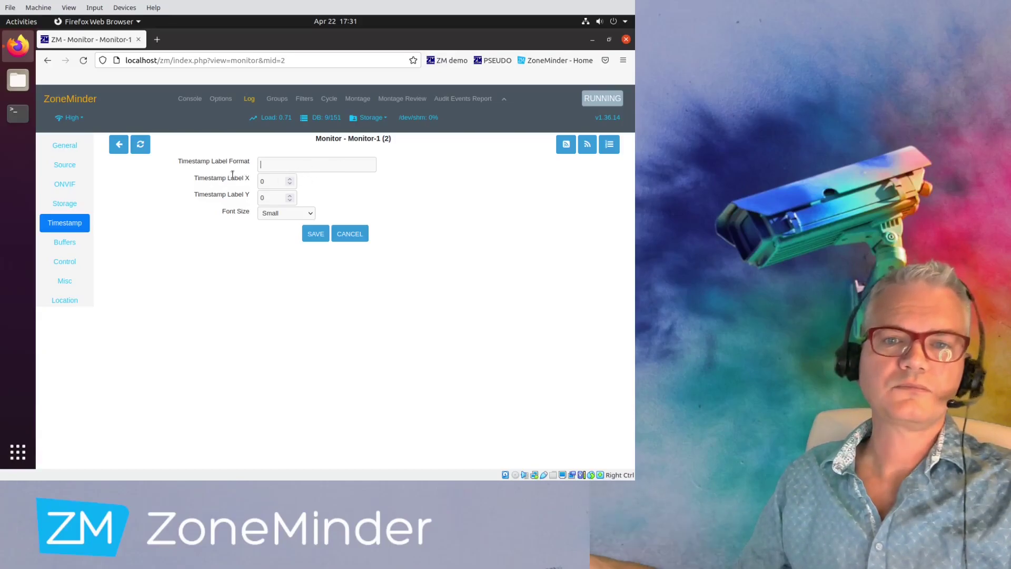
Choose Default font size and remove the accidentally pasted URL from the label format
{"action": "left_click", "coordinate": [282, 213]}
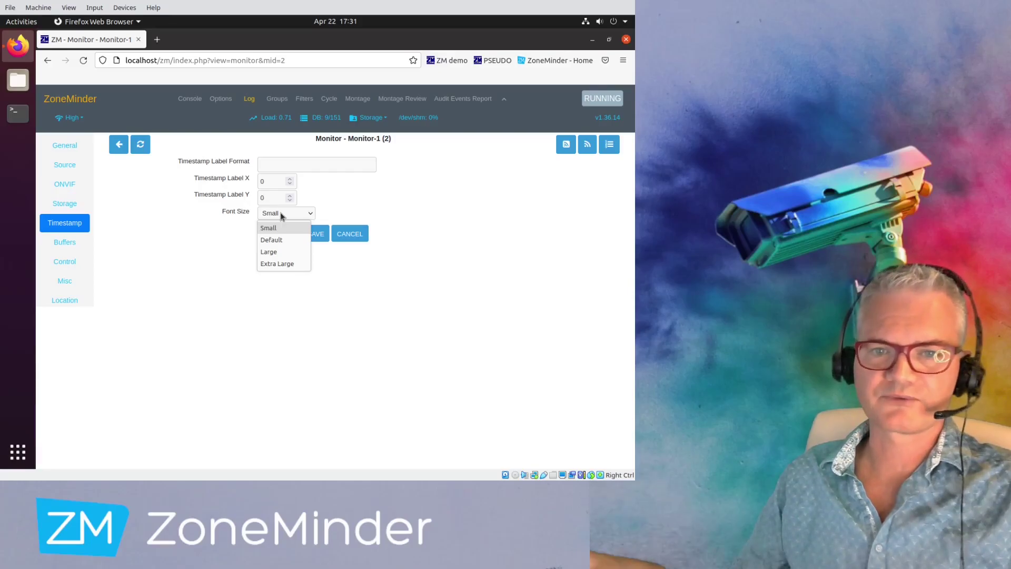
{"action": "left_click", "coordinate": [279, 241]}
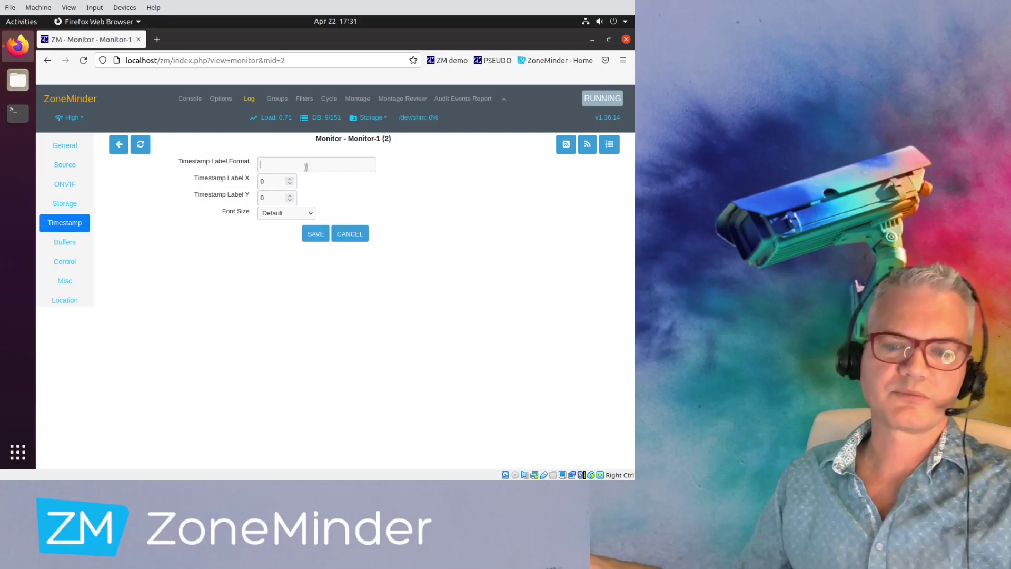
{"action": "key", "text": "ctrl+v"}
{"action": "key", "text": "ctrl+a"}
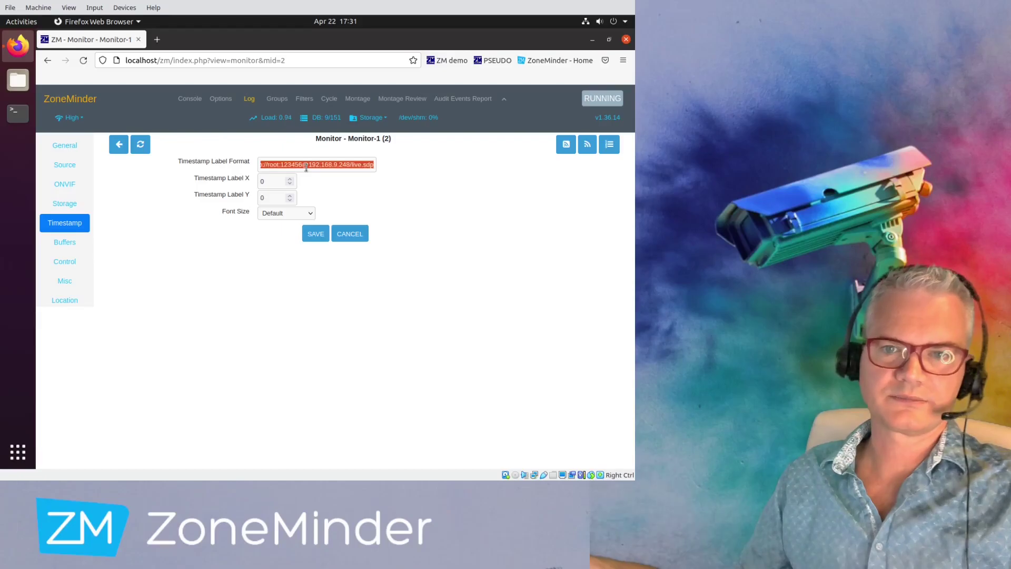
{"action": "key", "text": "BackSpace"}
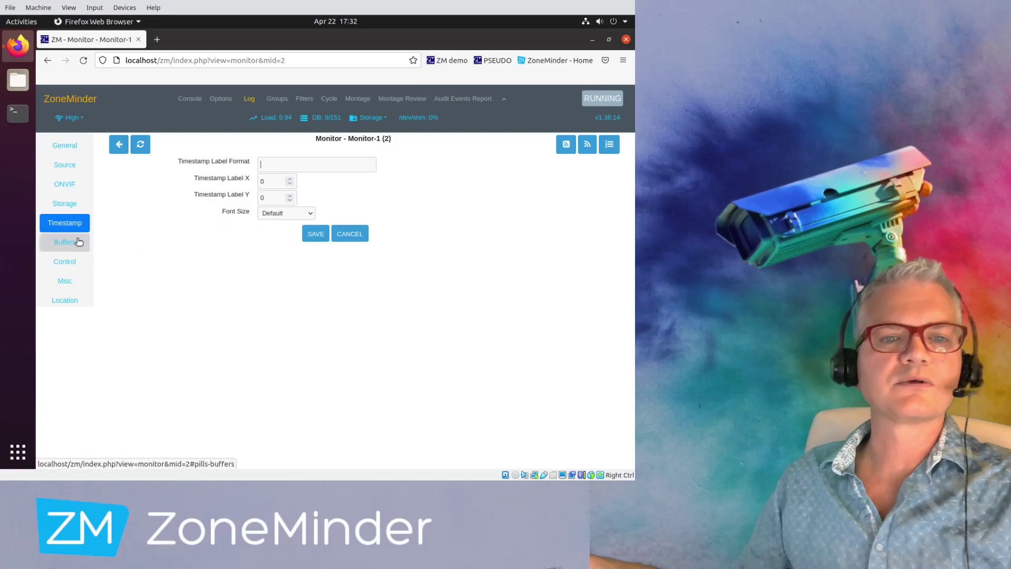
Save the timestamp settings, view Monitor-1's live feed, then go back to the console
{"action": "left_click", "coordinate": [318, 236]}
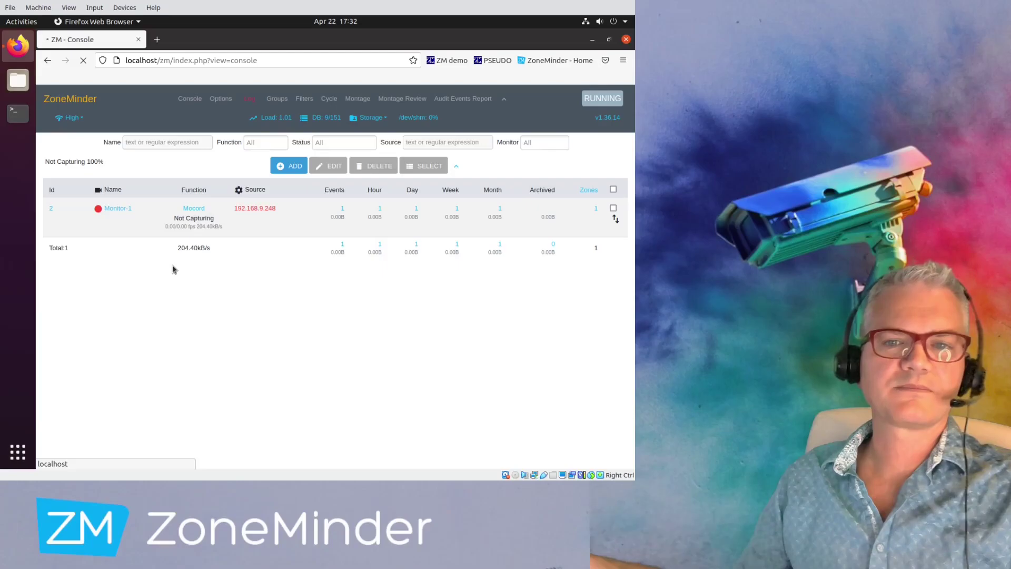
{"action": "left_click", "coordinate": [128, 215]}
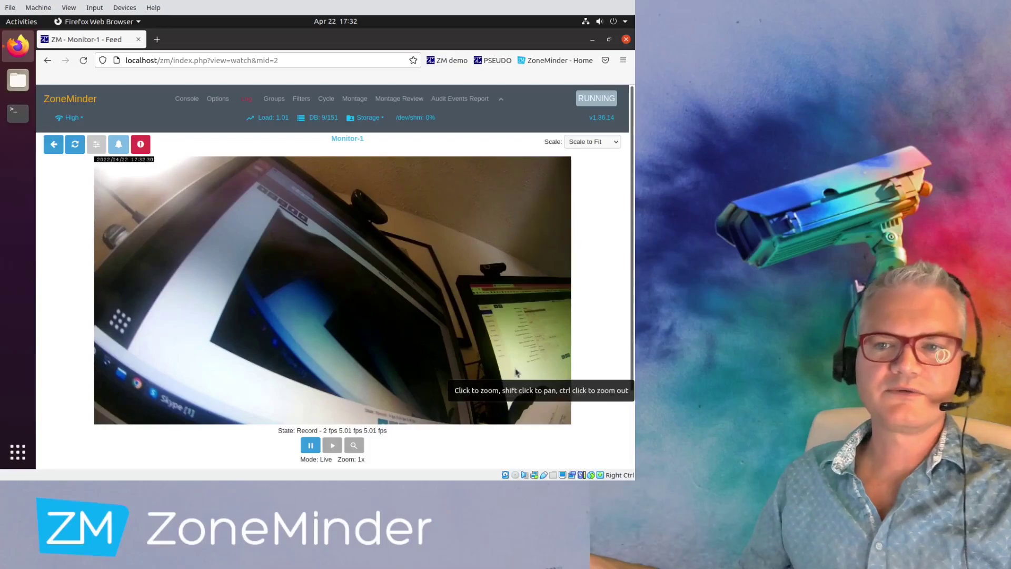
{"action": "left_click", "coordinate": [190, 98]}
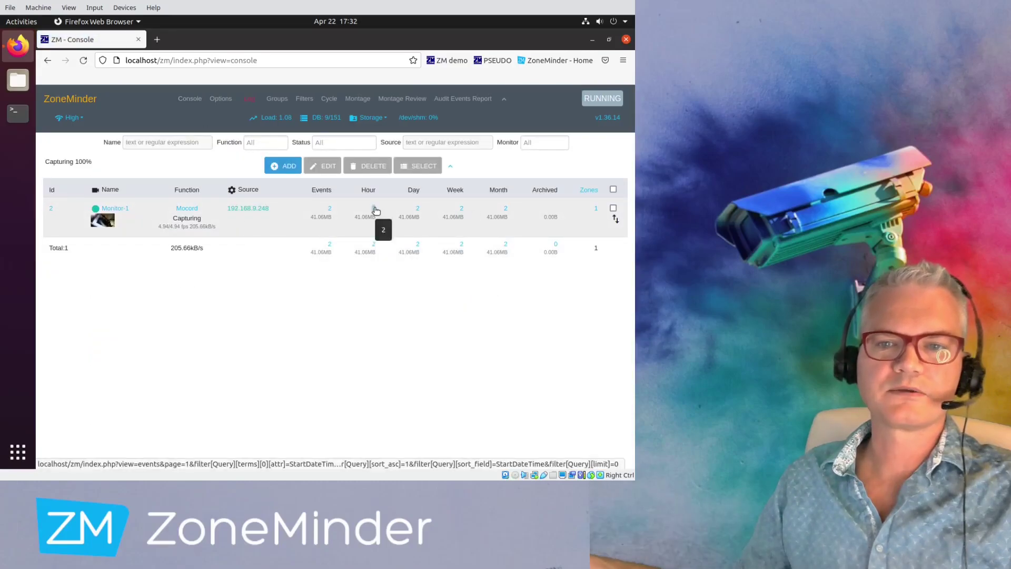
Open Monitor-1's settings and show its Storage options
{"action": "left_click", "coordinate": [256, 208]}
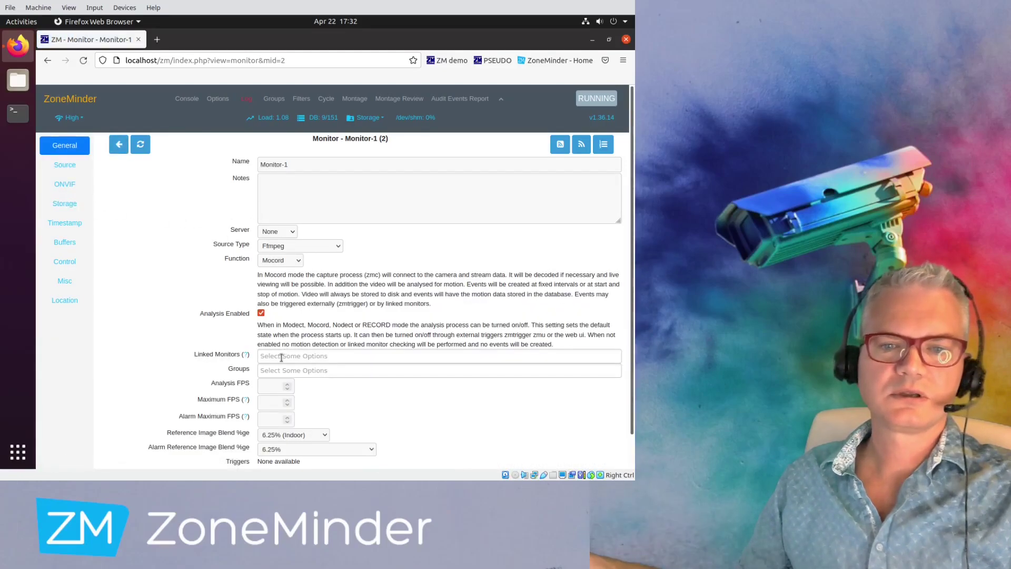
{"action": "left_click_drag", "start_coordinate": [200, 315], "coordinate": [248, 314]}
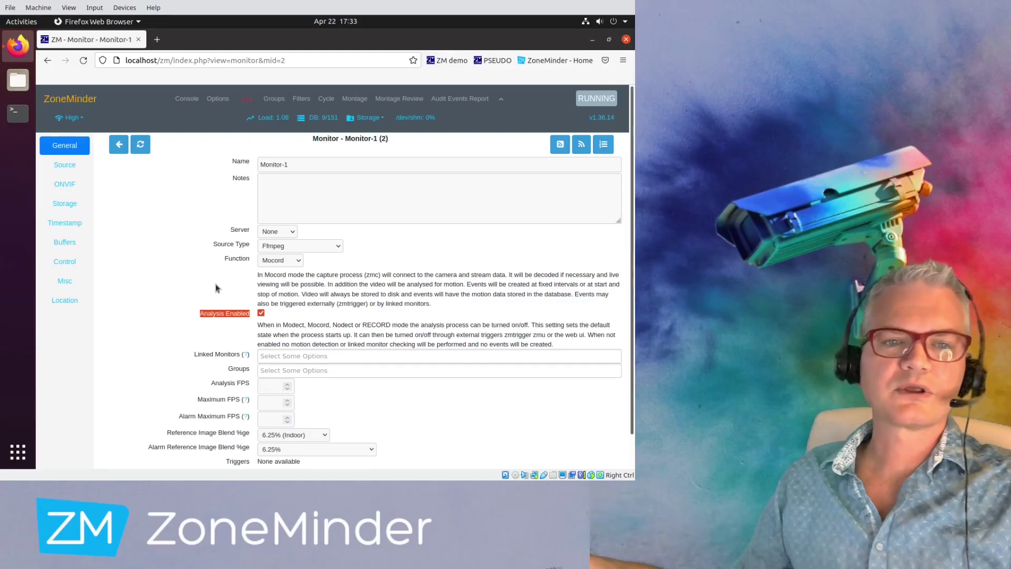
{"action": "left_click", "coordinate": [69, 207]}
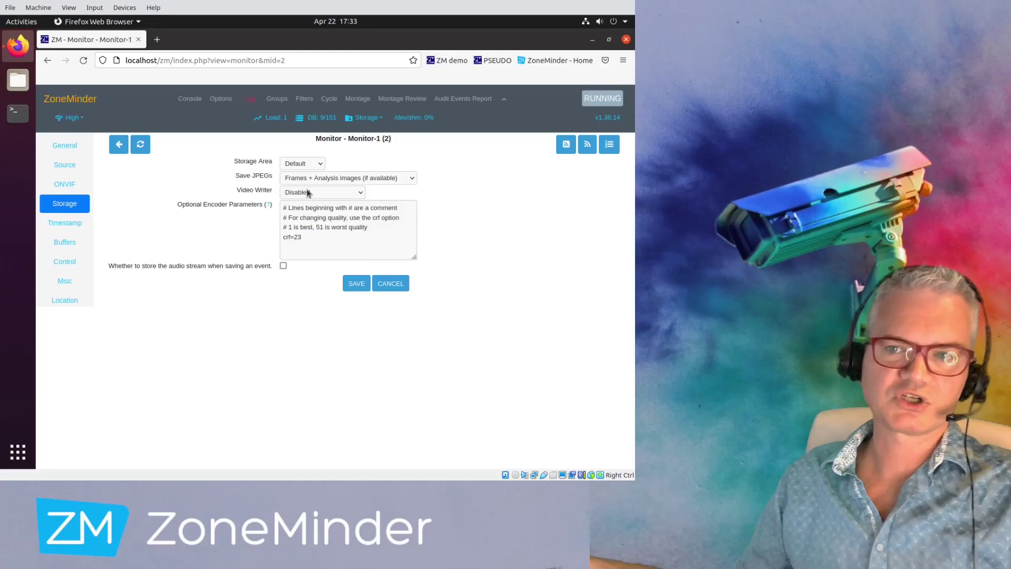
Set Video Writer to Camera Passthrough and JPEGs to Analysis images only, clear encoder parameters, and save
{"action": "left_click", "coordinate": [308, 192]}
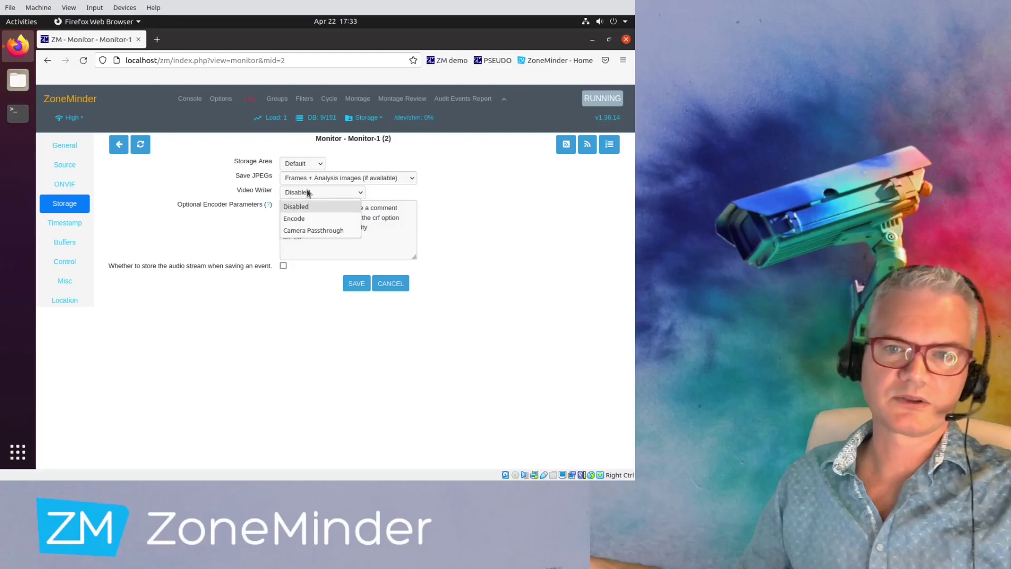
{"action": "left_click", "coordinate": [309, 232]}
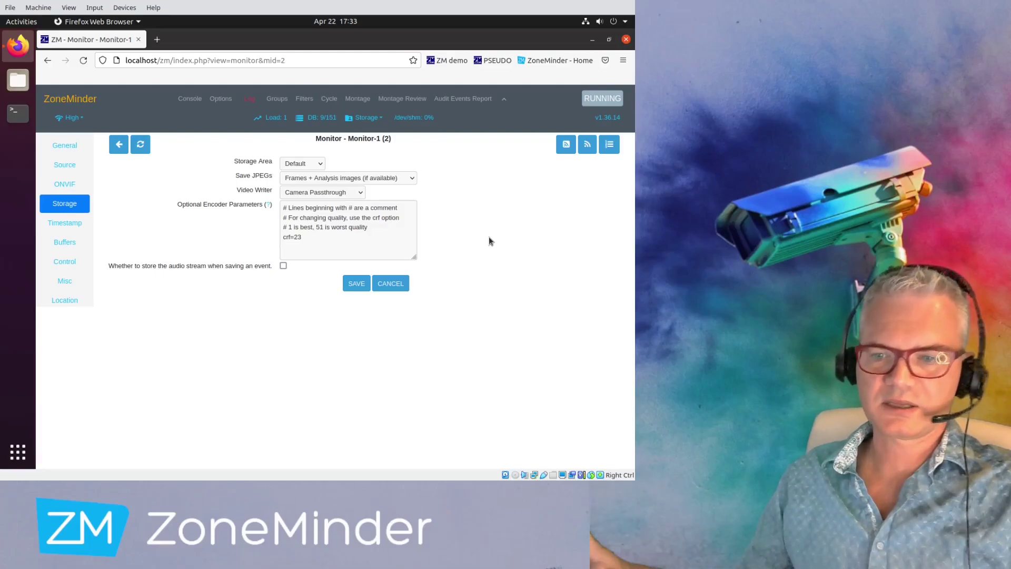
{"action": "left_click", "coordinate": [398, 181]}
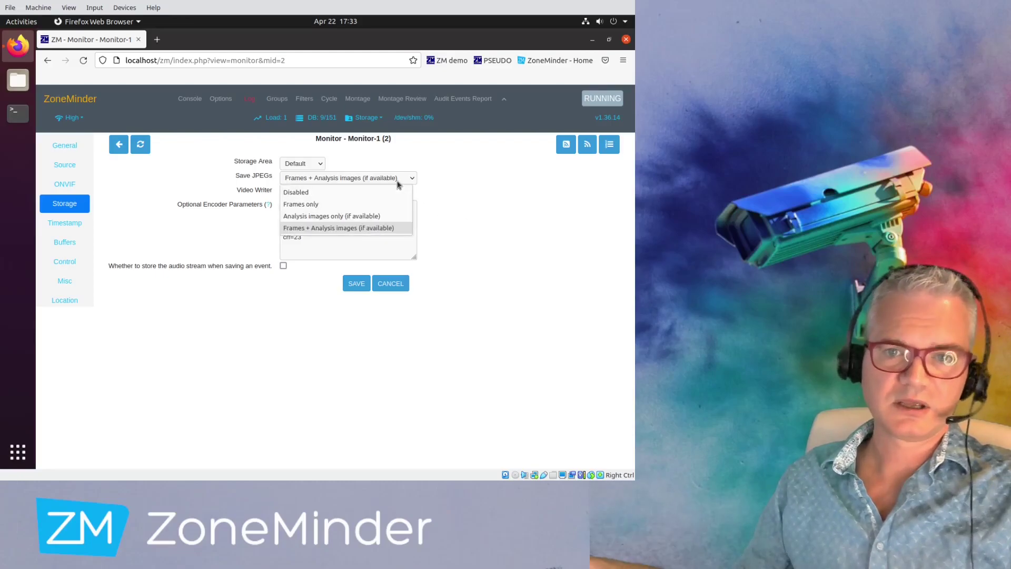
{"action": "left_click", "coordinate": [348, 215]}
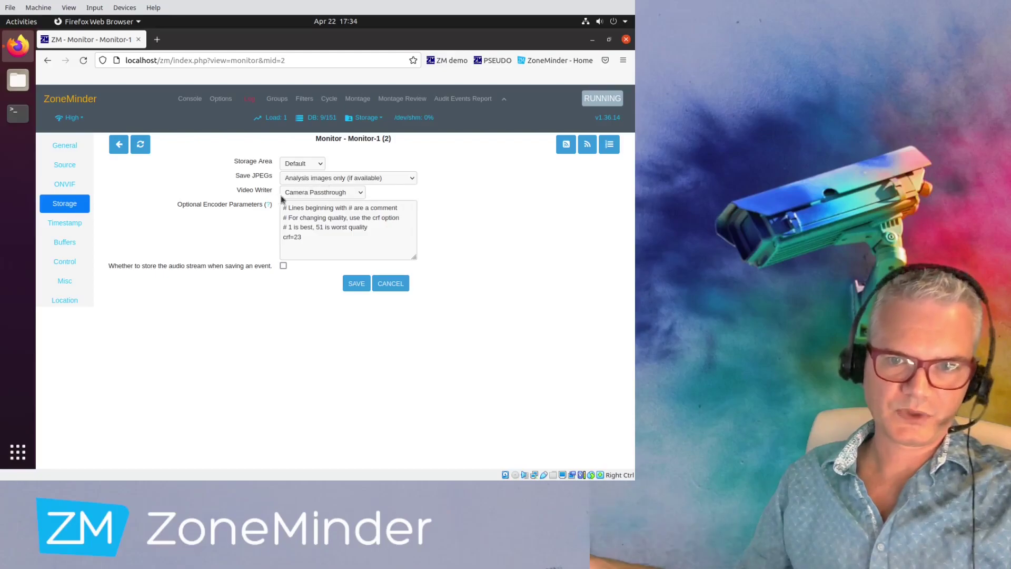
{"action": "left_click_drag", "start_coordinate": [303, 240], "coordinate": [268, 203]}
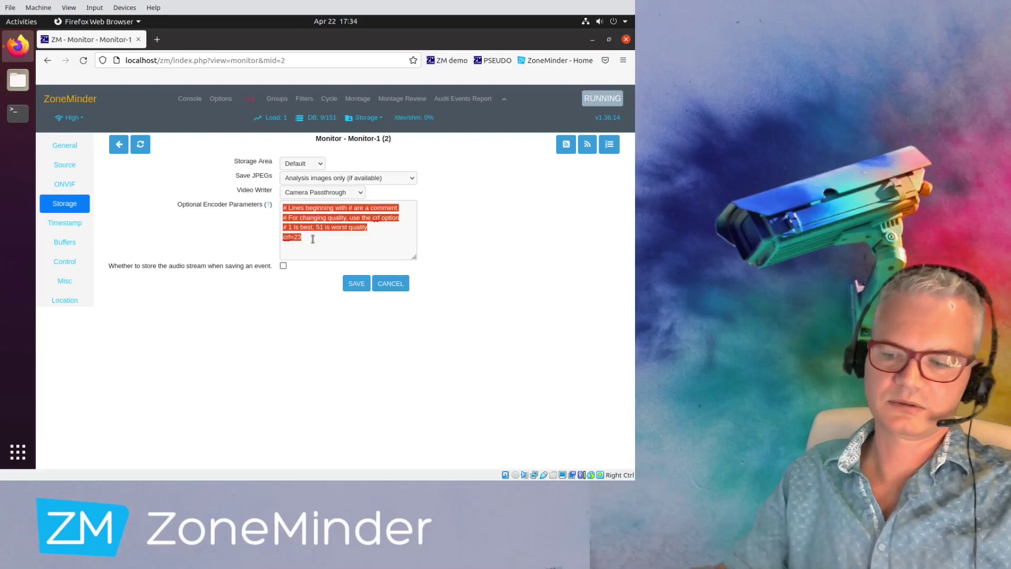
{"action": "key", "text": "BackSpace"}
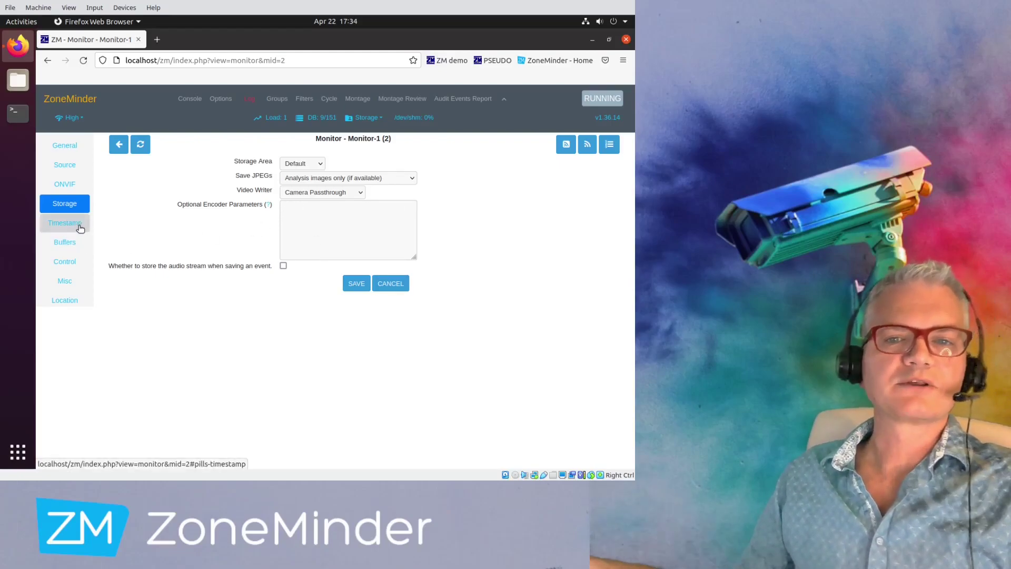
{"action": "left_click", "coordinate": [356, 284]}
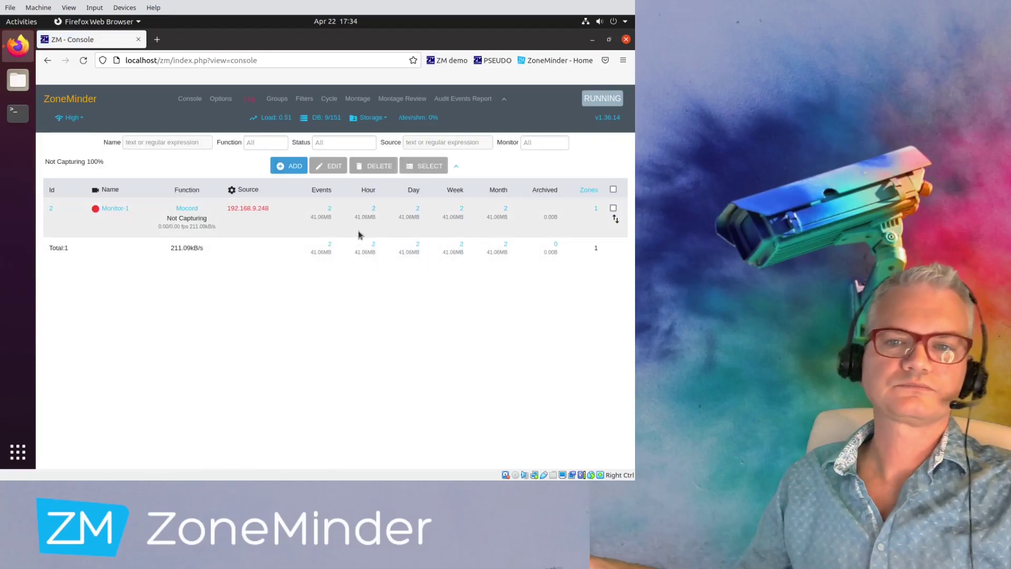
List Monitor-1's events from the past hour and play back Event-13
{"action": "left_click", "coordinate": [372, 209]}
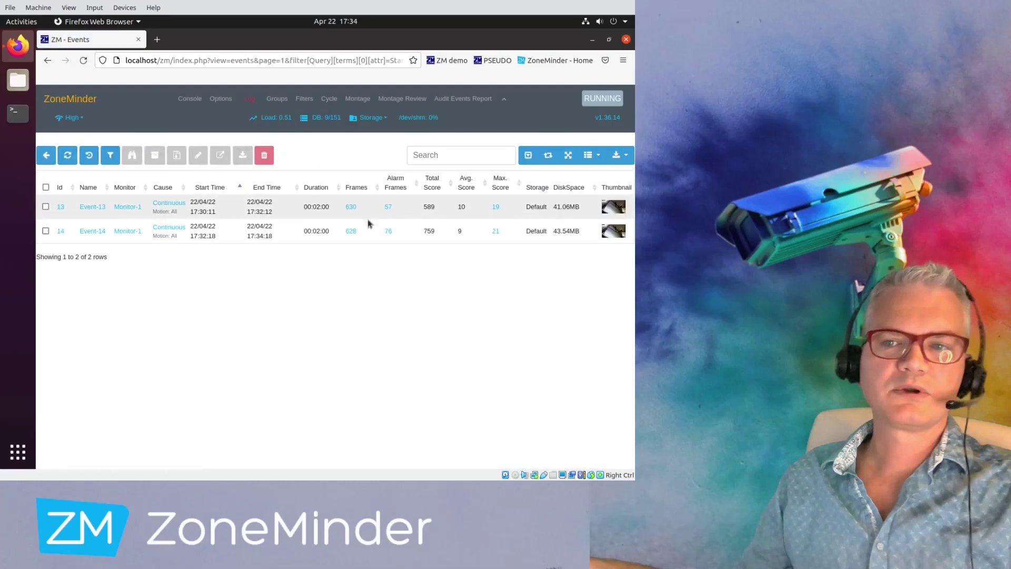
{"action": "left_click", "coordinate": [123, 209]}
{"action": "left_click", "coordinate": [95, 207]}
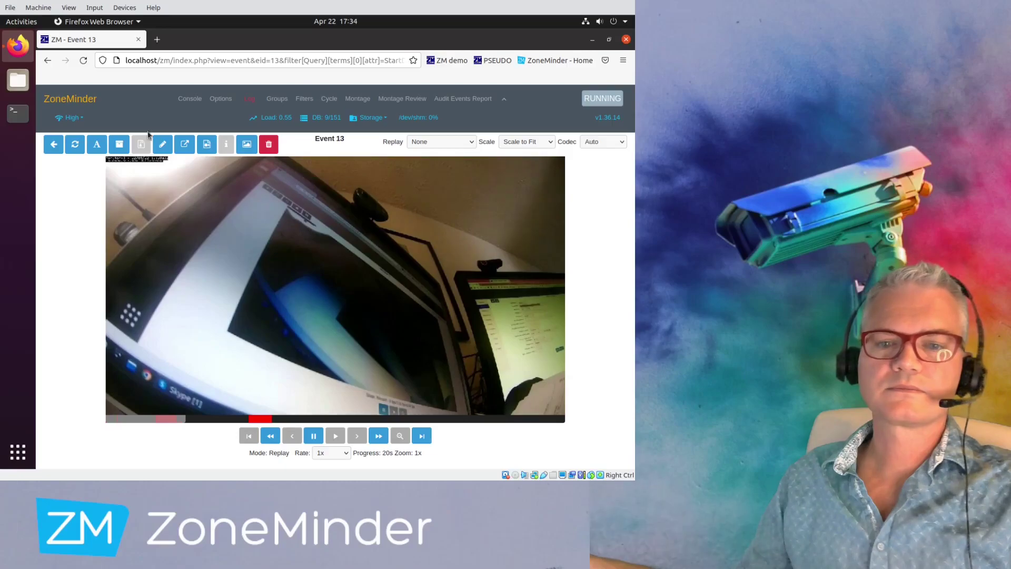
From the console, open Monitor-1's zones list and edit the All zone
{"action": "left_click", "coordinate": [190, 101]}
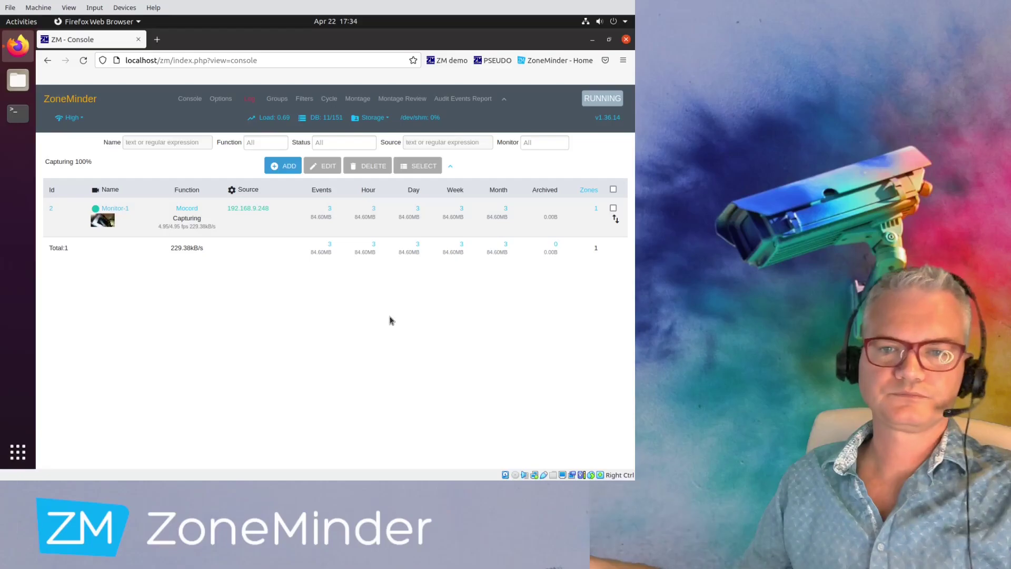
{"action": "left_click", "coordinate": [596, 209]}
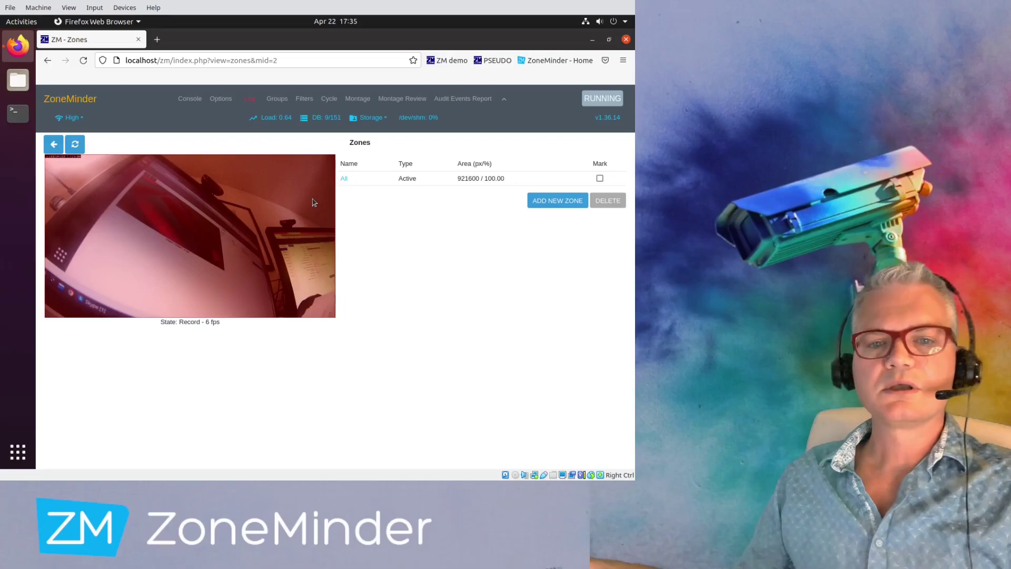
{"action": "left_click", "coordinate": [297, 200]}
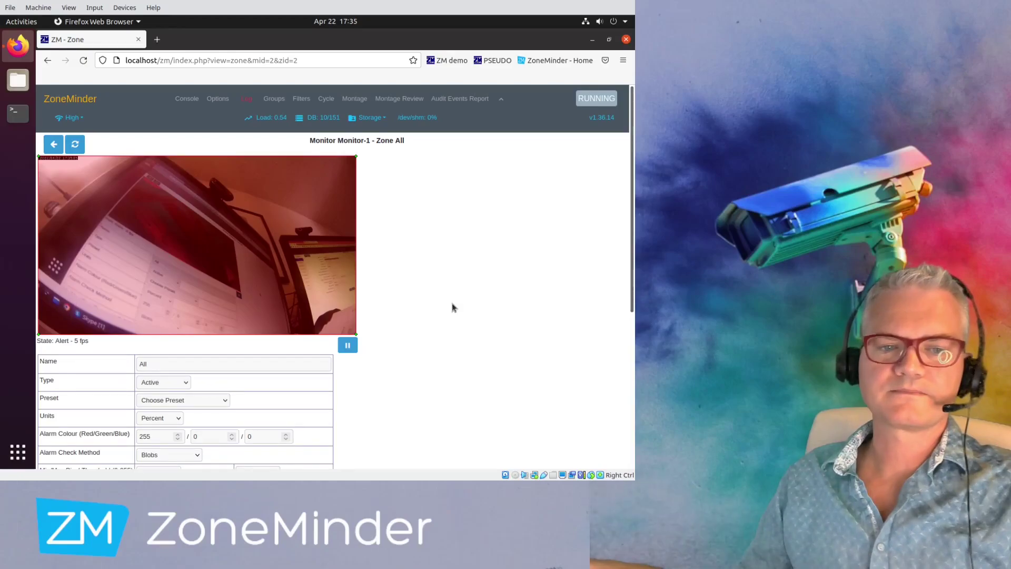
Switch the All zone's measurement units to Pixels
{"action": "scroll", "coordinate": [451, 304], "scroll_direction": "down", "scroll_amount": 2}
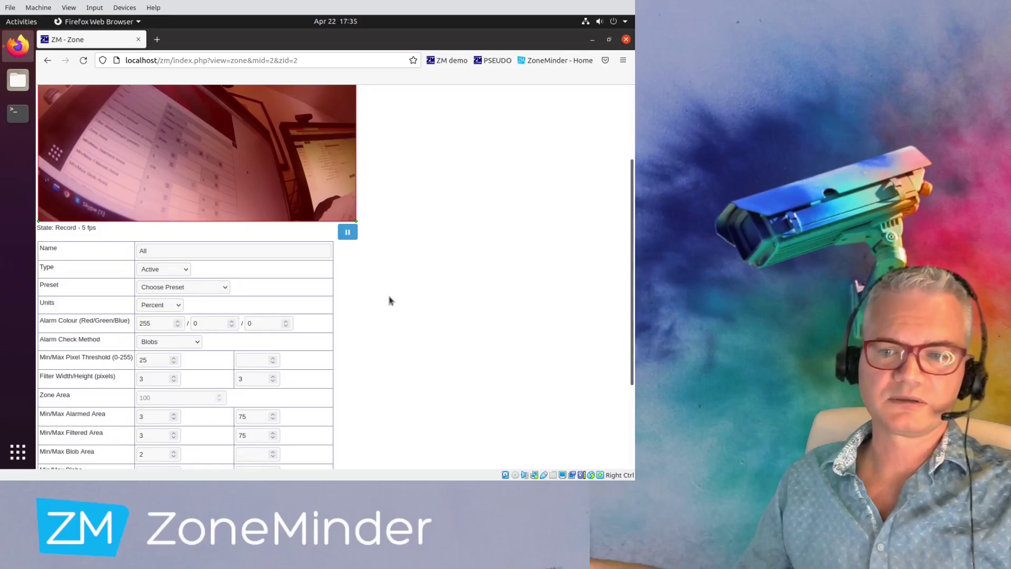
{"action": "scroll", "coordinate": [389, 300], "scroll_direction": "down", "scroll_amount": 3}
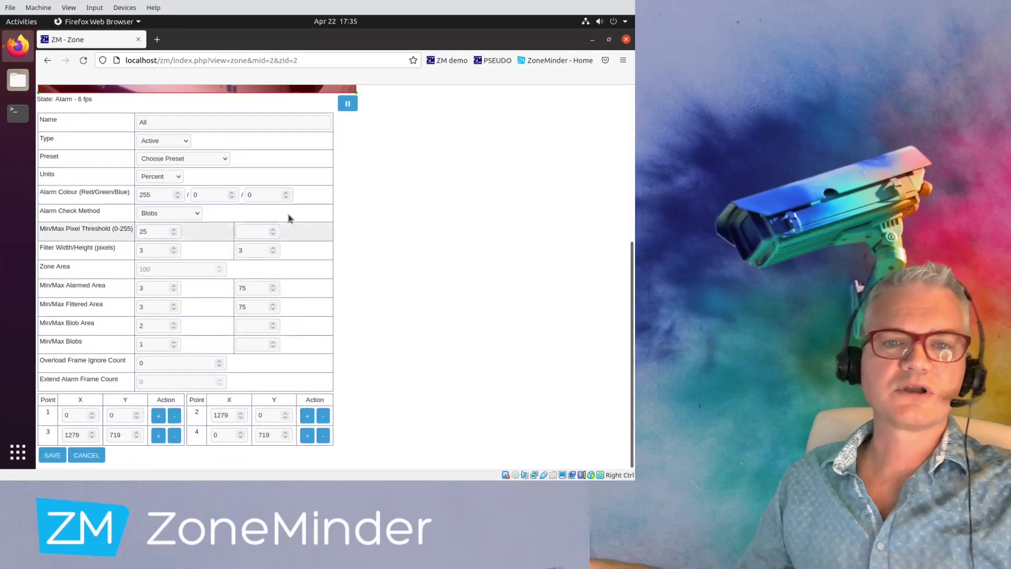
{"action": "left_click", "coordinate": [173, 179]}
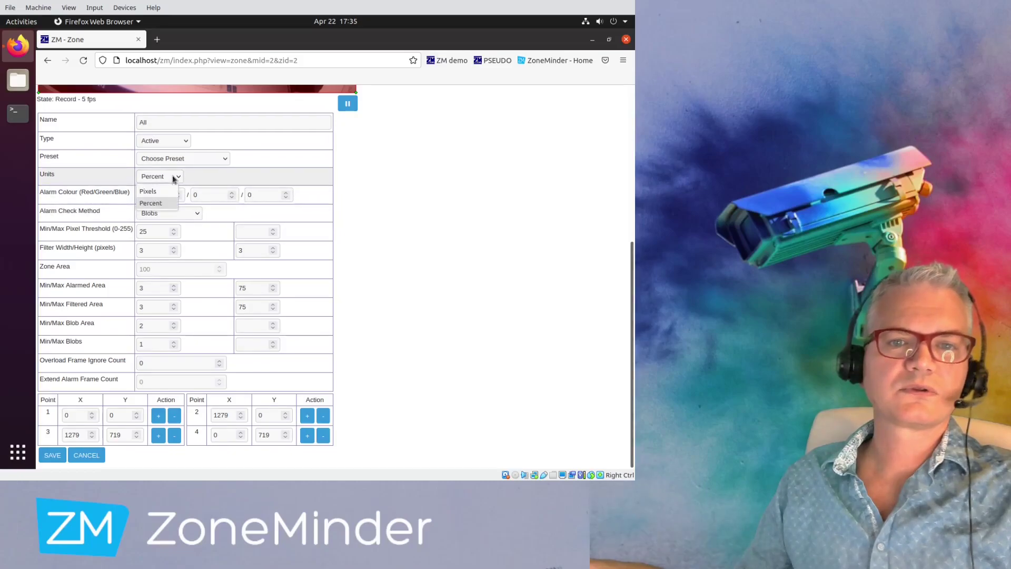
{"action": "left_click", "coordinate": [159, 191]}
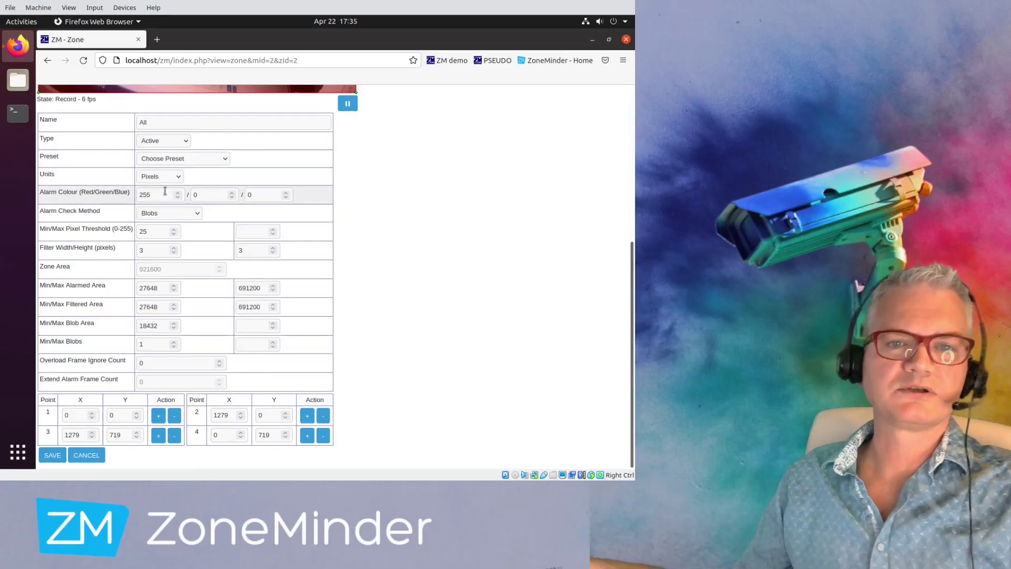
Enter 1000 as the minimum alarmed area and clear the maximum alarmed and filtered limits
{"action": "left_click_drag", "start_coordinate": [158, 288], "coordinate": [119, 287]}
{"action": "type", "text": "100"}
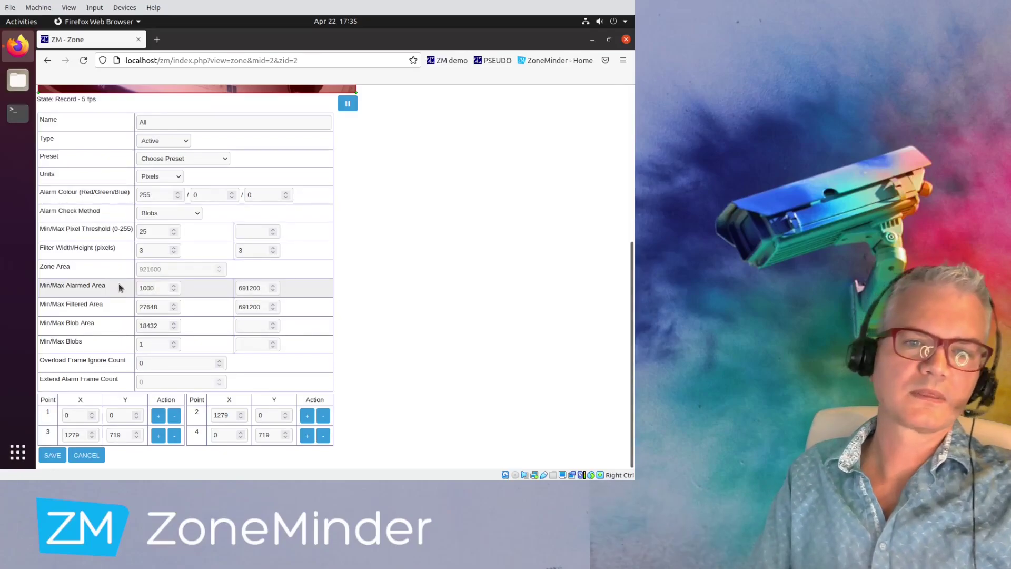
{"action": "type", "text": "0"}
{"action": "key", "text": "Tab"}
{"action": "key", "text": "BackSpace"}
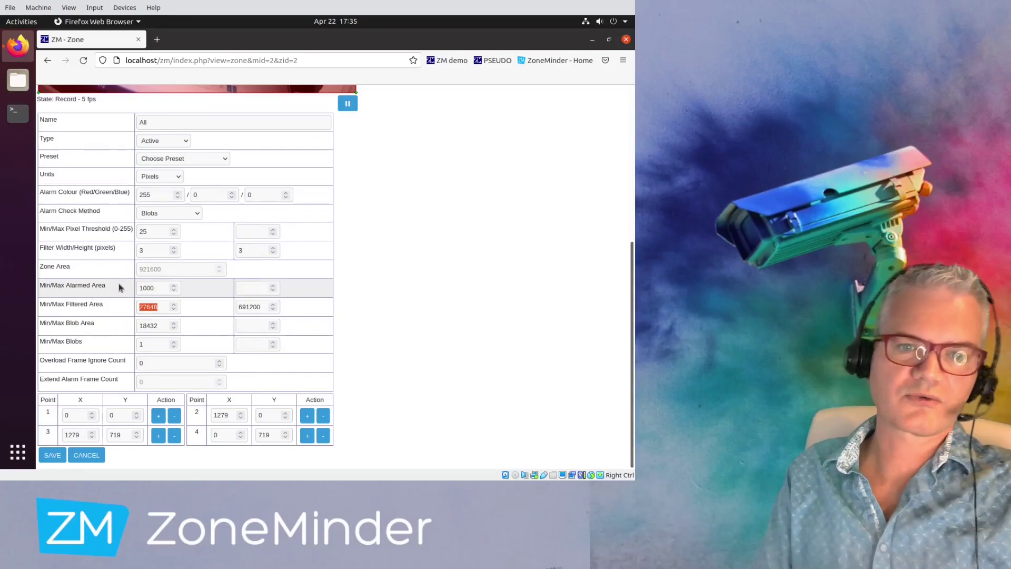
{"action": "type", "text": "10"}
{"action": "key", "text": "Tab"}
{"action": "key", "text": "BackSpace"}
{"action": "key", "text": "Tab"}
{"action": "type", "text": "1000"}
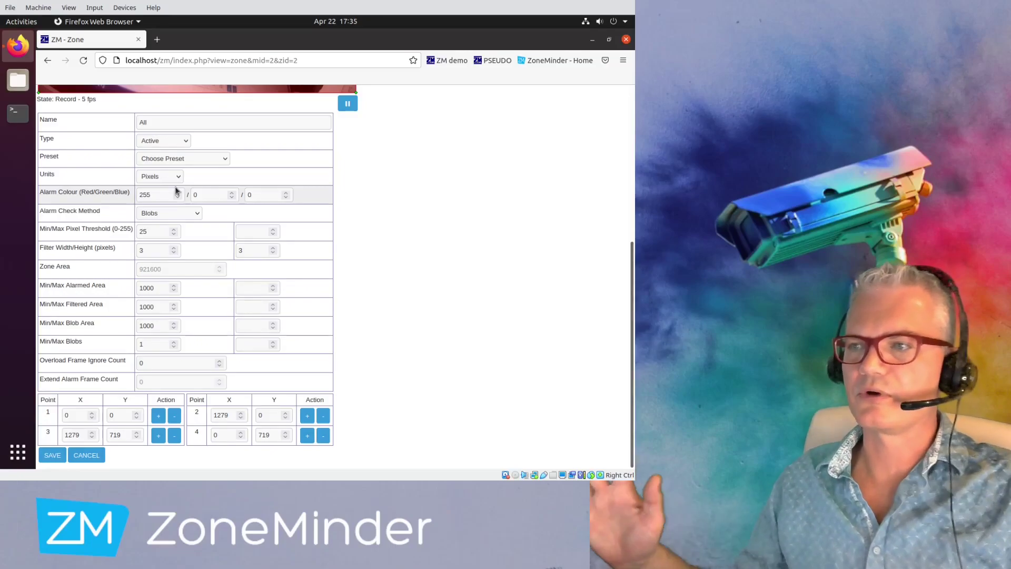
Toggle the zone units to Percent and back to Pixels, leaving minimum areas at 1014
{"action": "left_click", "coordinate": [171, 178]}
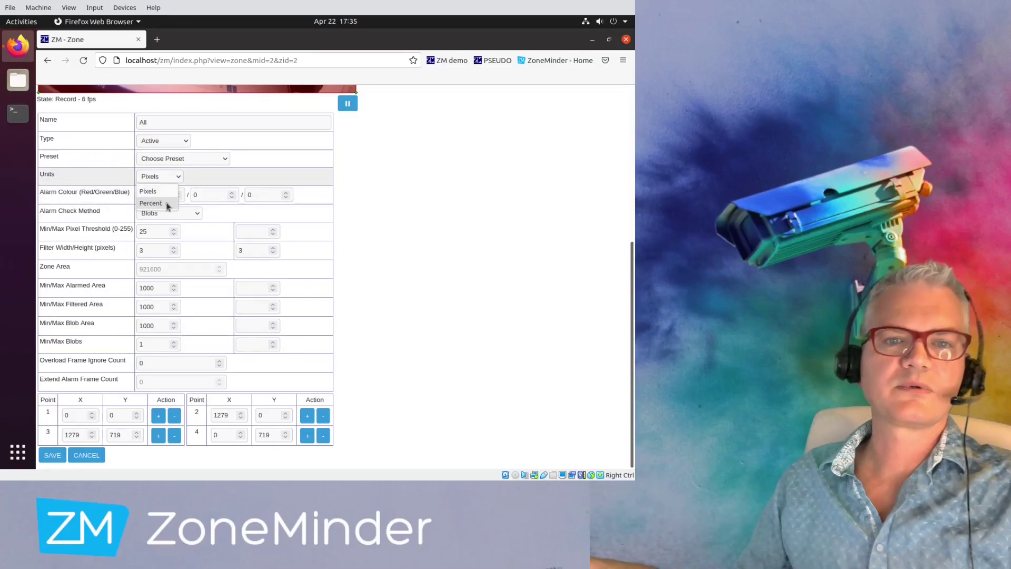
{"action": "left_click", "coordinate": [167, 205]}
{"action": "left_click", "coordinate": [163, 178]}
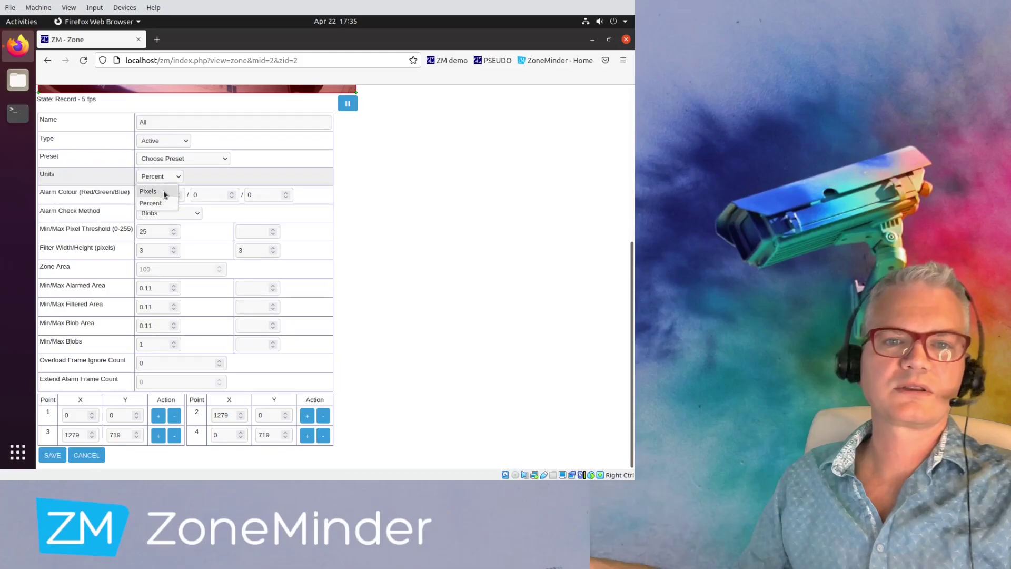
{"action": "left_click", "coordinate": [163, 191]}
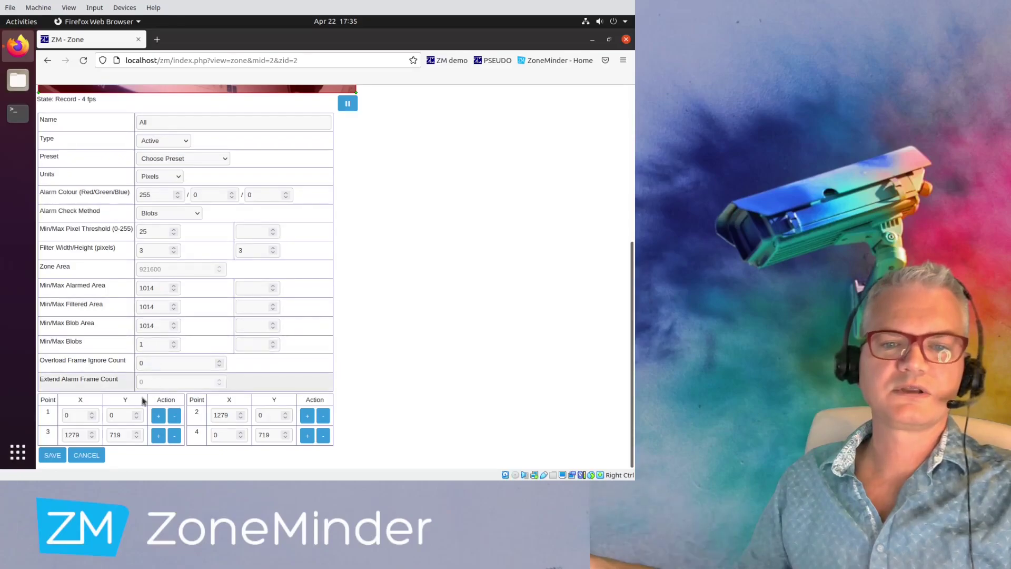
Save the All zone so it lists as Active covering 921600 pixels, 100%
{"action": "left_click", "coordinate": [57, 456]}
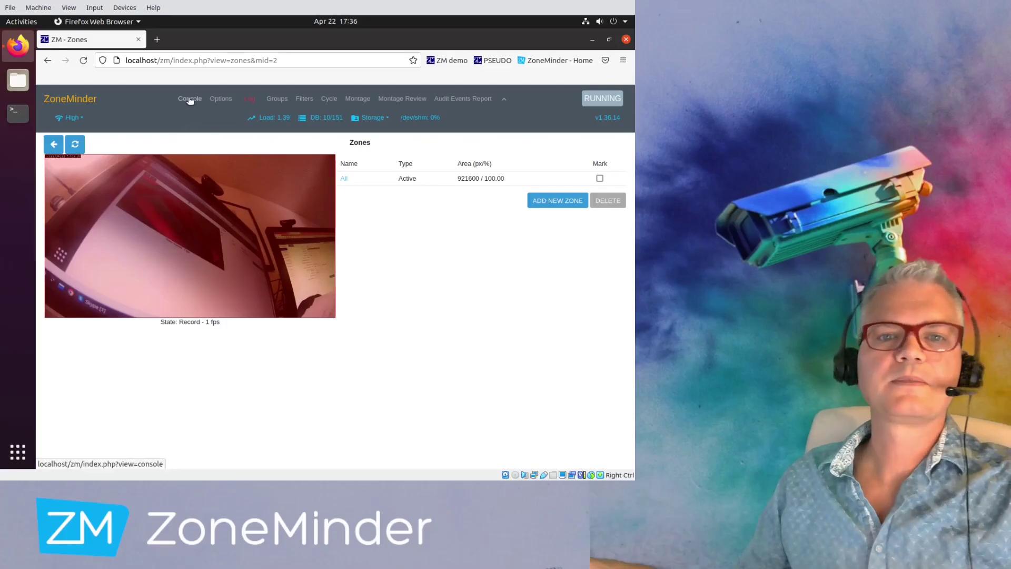
From the console, list Monitor-1's events from the past hour and pick out Event-16
{"action": "left_click", "coordinate": [189, 99]}
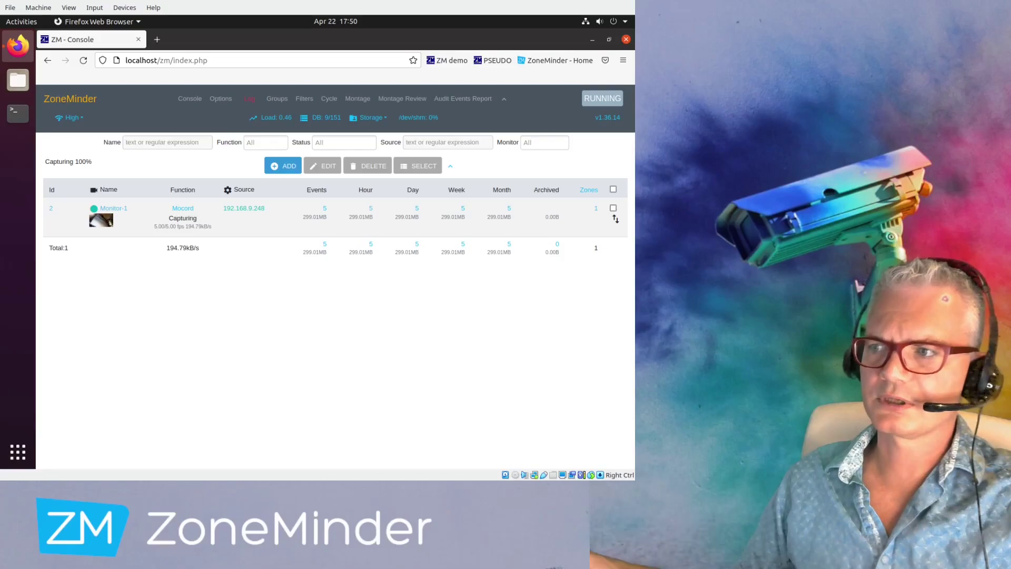
{"action": "left_click", "coordinate": [371, 209]}
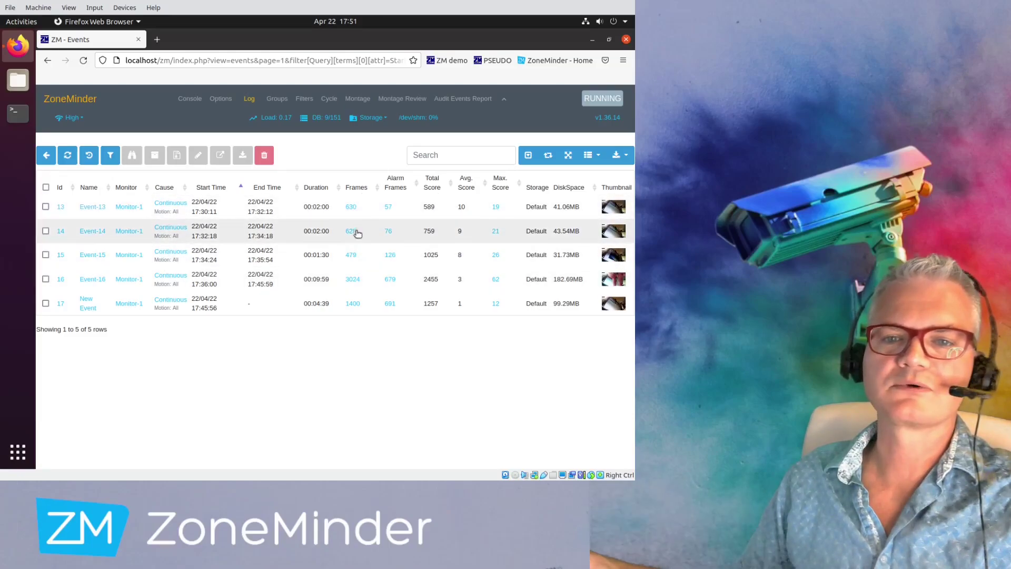
{"action": "double_click", "coordinate": [353, 280]}
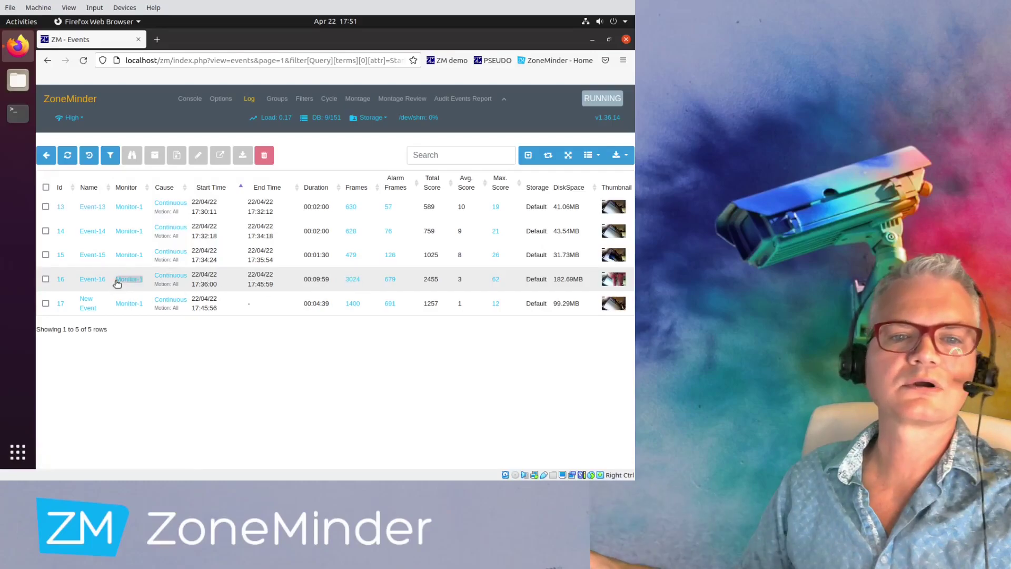
Open Event-16's replay page and let the recording play about one minute
{"action": "double_click", "coordinate": [92, 279]}
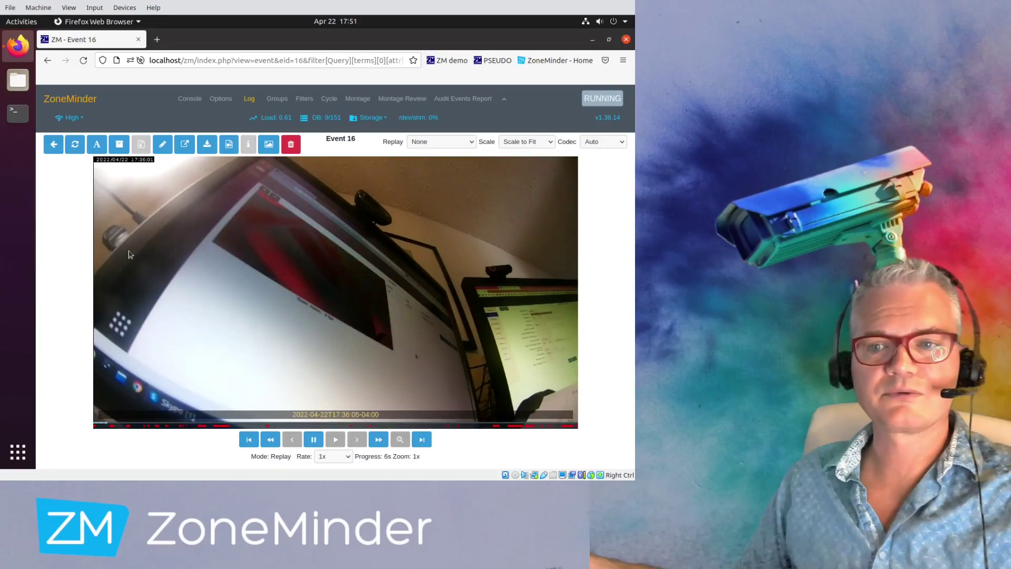
{"action": "mouse_move", "coordinate": [151, 266]}
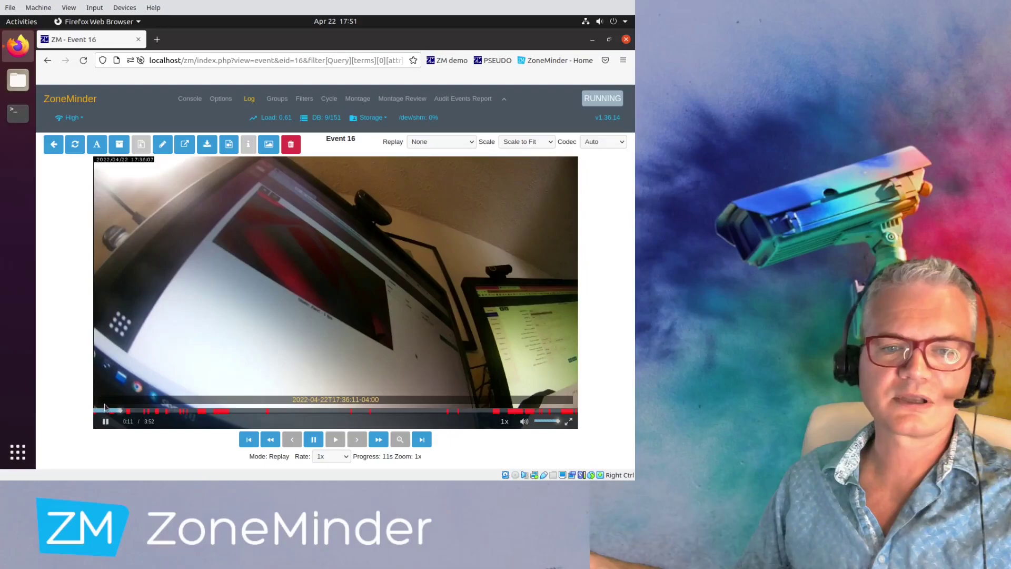
{"action": "mouse_move", "coordinate": [503, 422]}
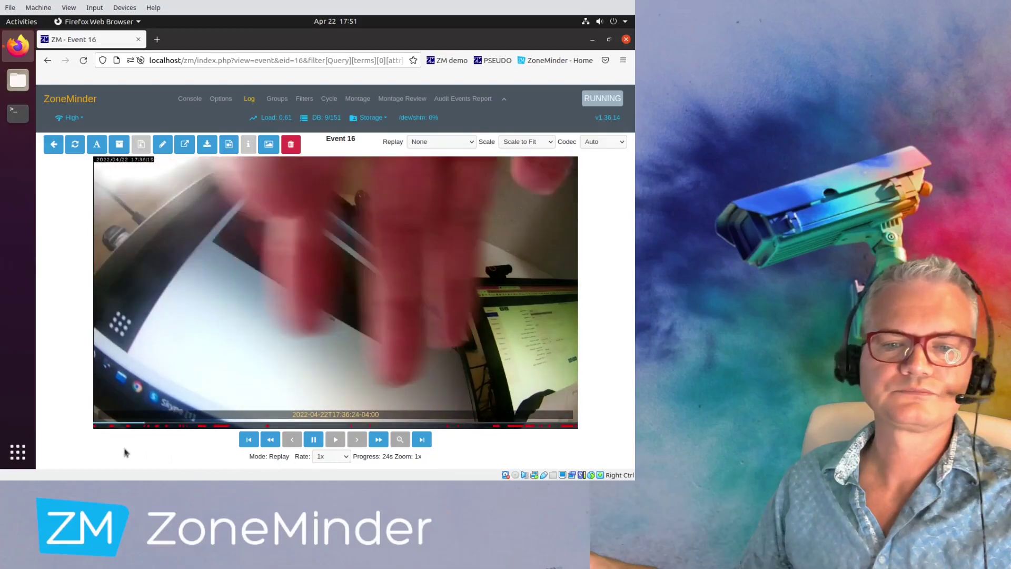
{"action": "mouse_move", "coordinate": [109, 419]}
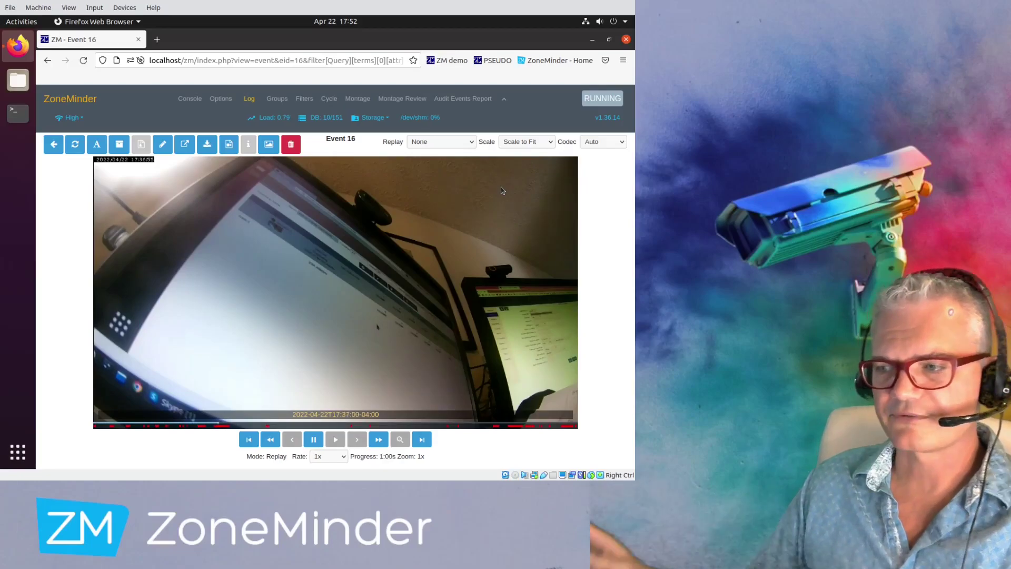
Change Event 16's playback codec to MJPEG
{"action": "left_click", "coordinate": [590, 146]}
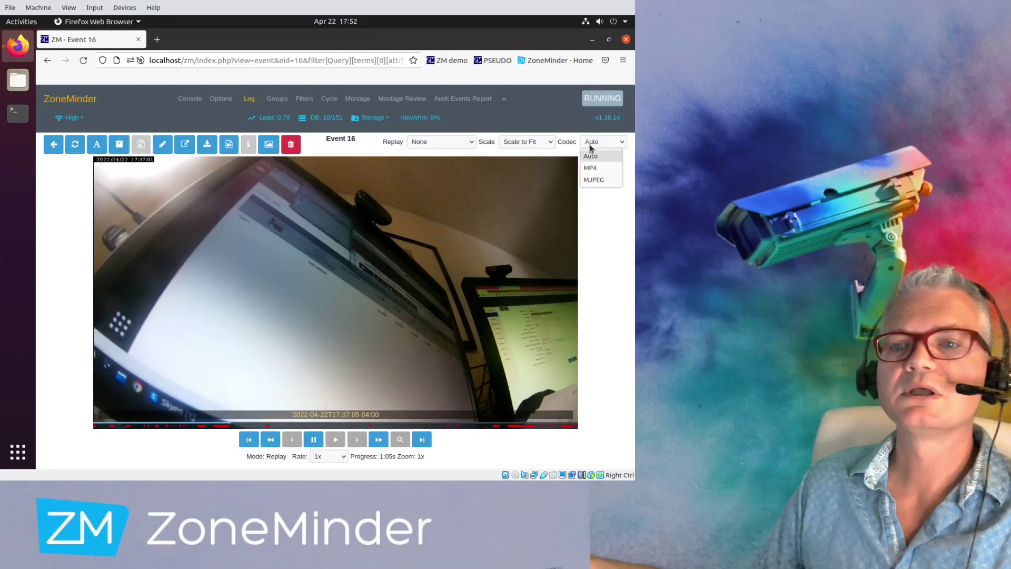
{"action": "left_click", "coordinate": [592, 180]}
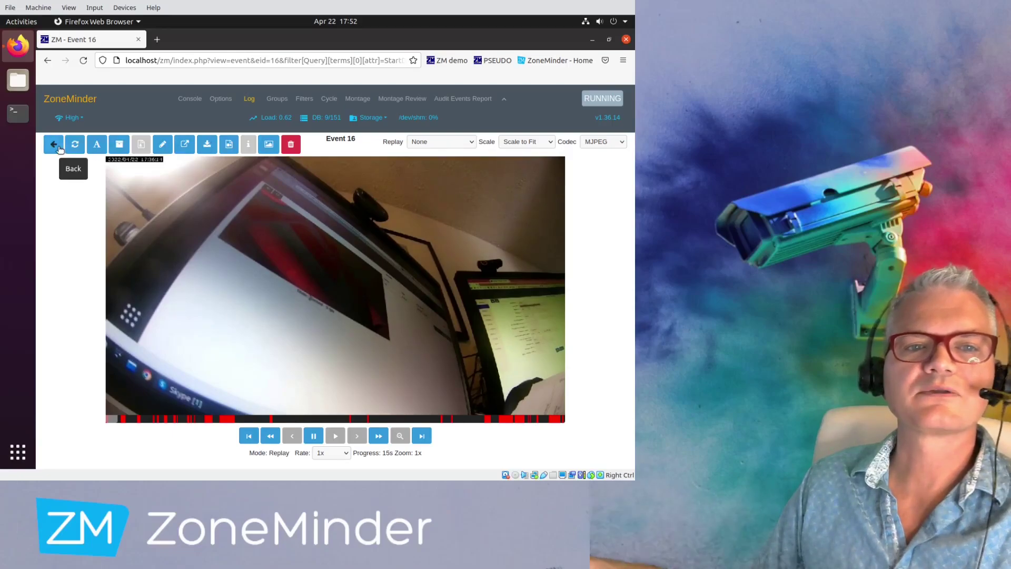
{"action": "left_click", "coordinate": [97, 149]}
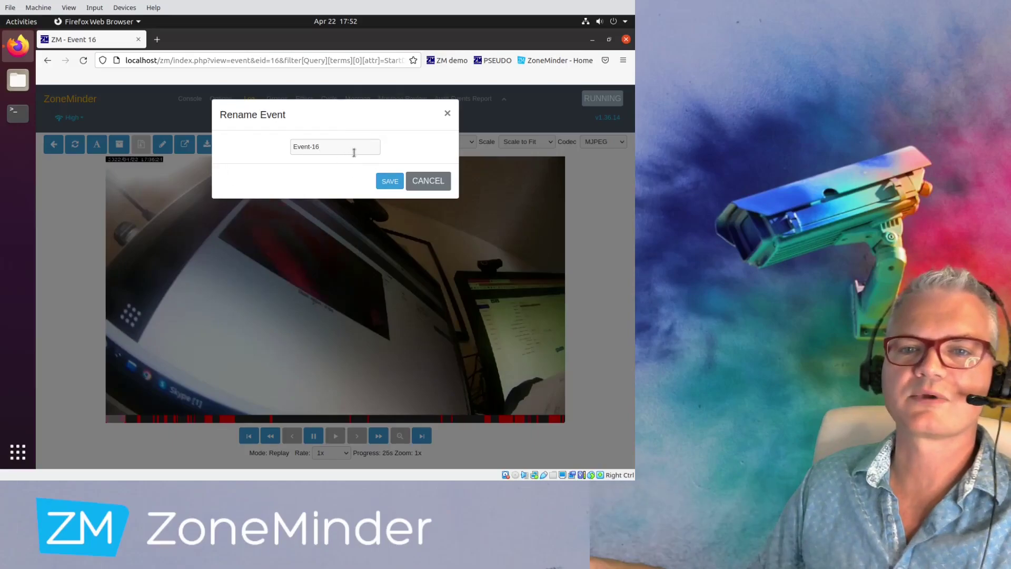
{"action": "left_click", "coordinate": [426, 181]}
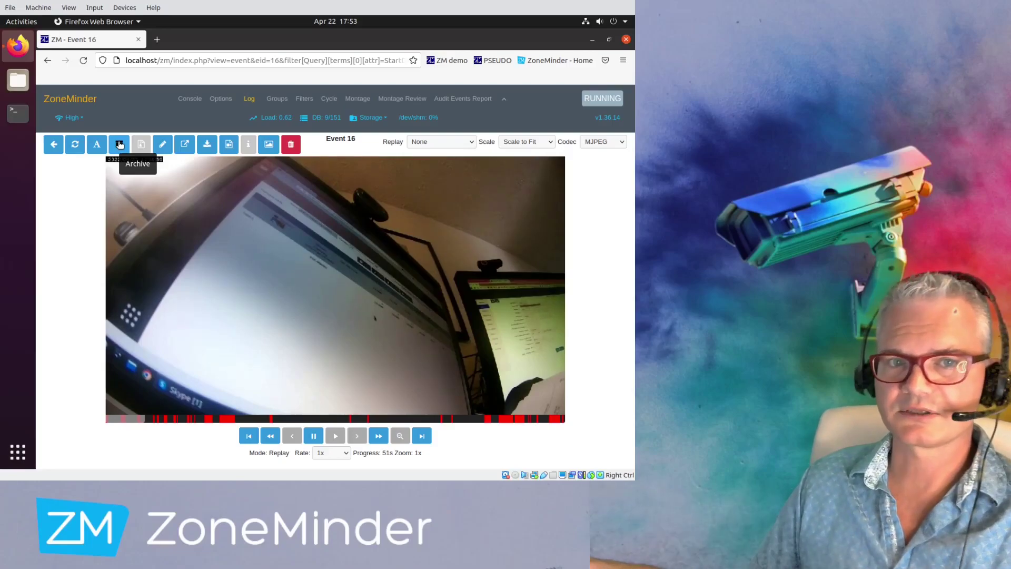
Archive Event 16, then view its Cause and Notes editor and cancel without changes
{"action": "left_click", "coordinate": [119, 145]}
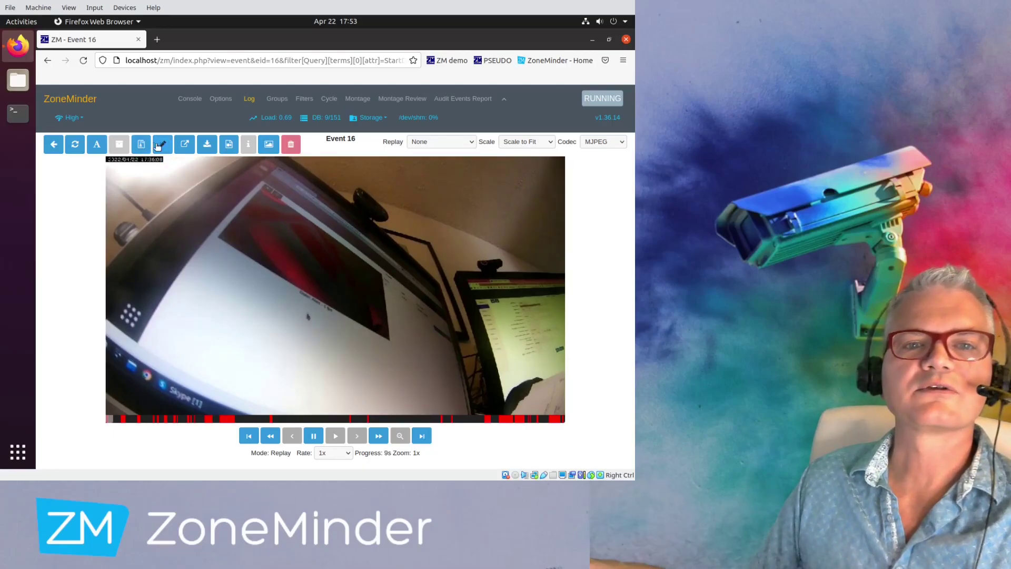
{"action": "left_click", "coordinate": [163, 146]}
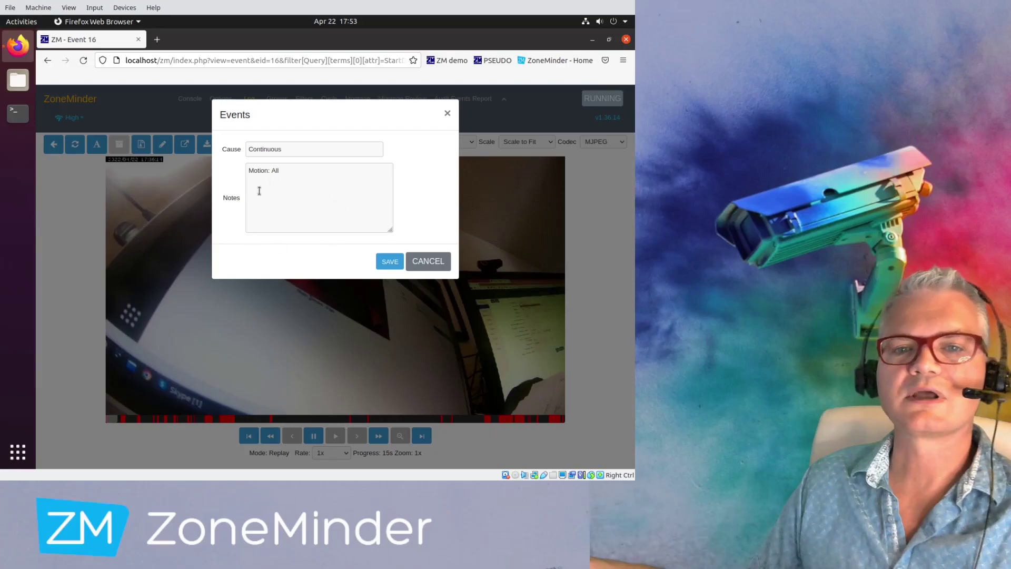
{"action": "left_click", "coordinate": [428, 261]}
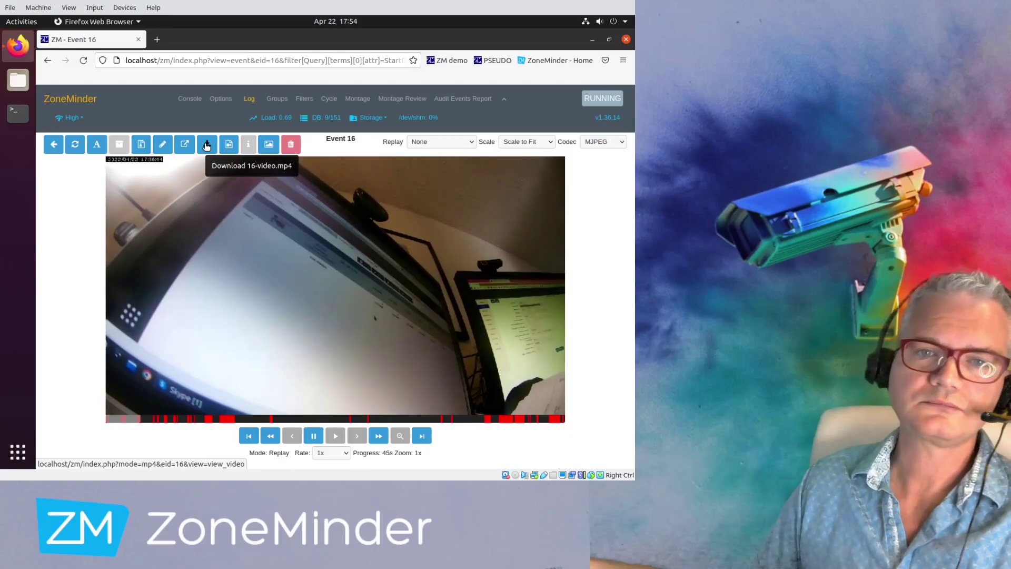
Download Event 16 as 16-video.mp4 and dismiss the choose-application prompt when opening it
{"action": "left_click", "coordinate": [207, 146]}
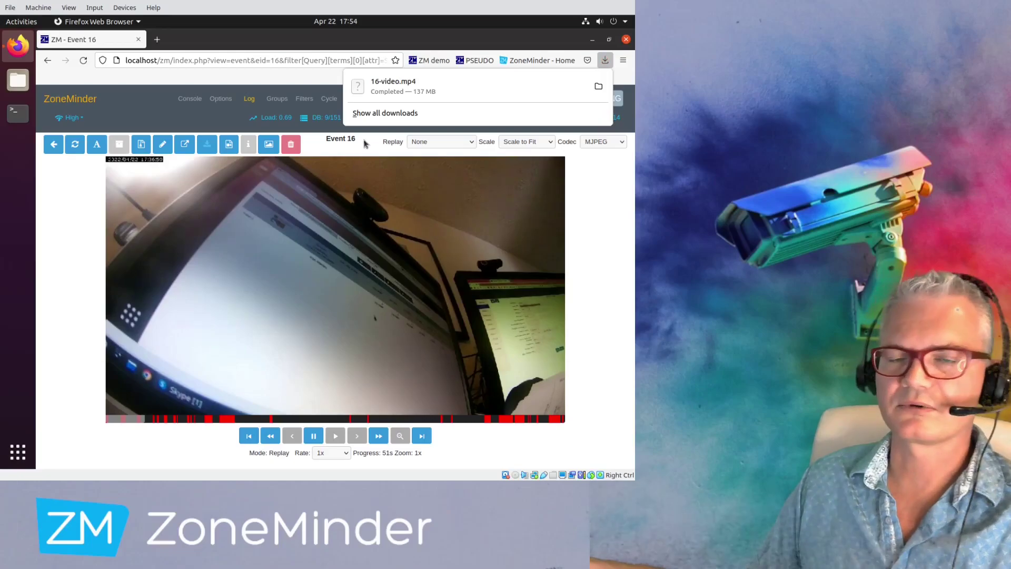
{"action": "left_click", "coordinate": [391, 85]}
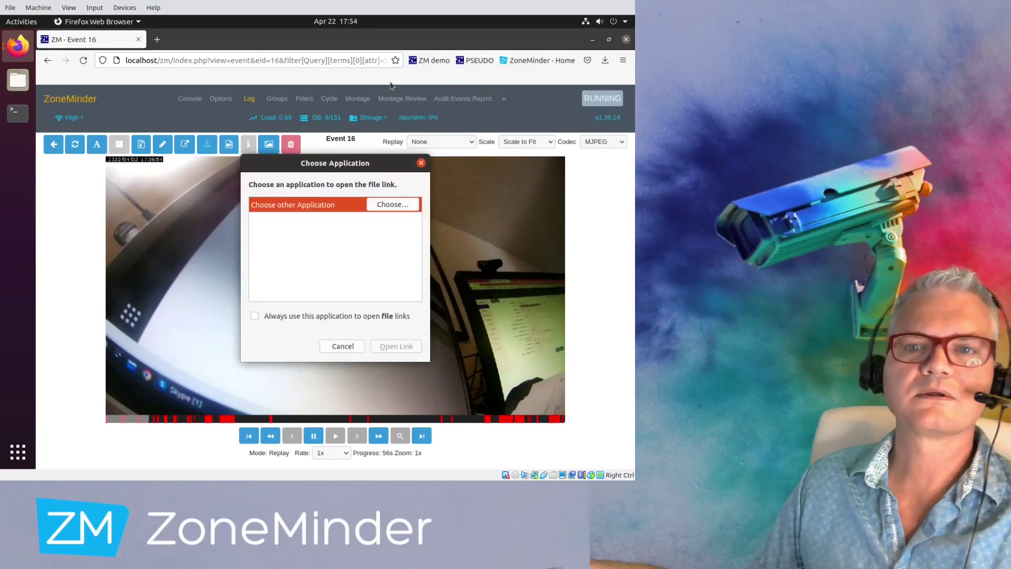
{"action": "left_click", "coordinate": [345, 347]}
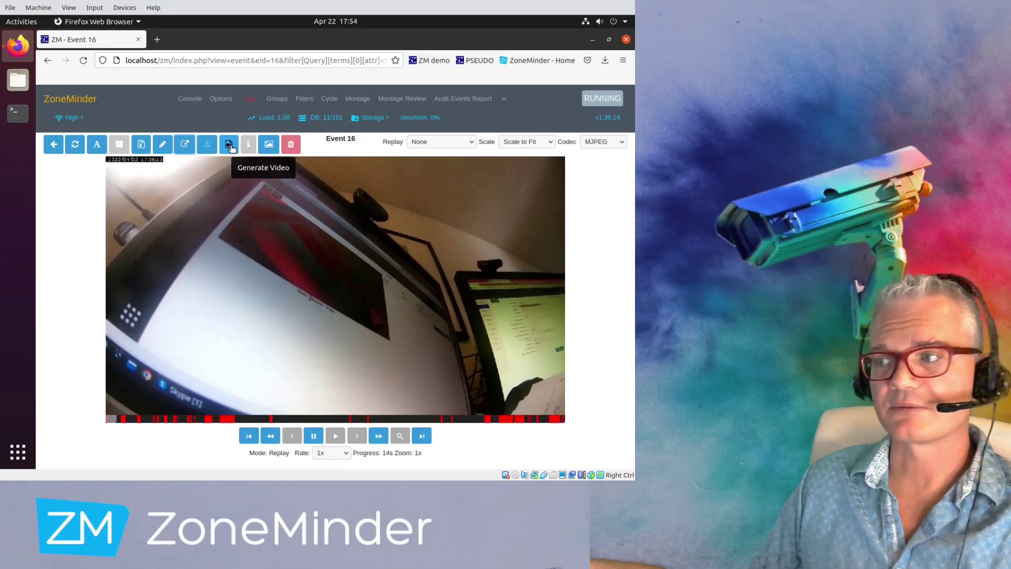
{"action": "left_click", "coordinate": [229, 146]}
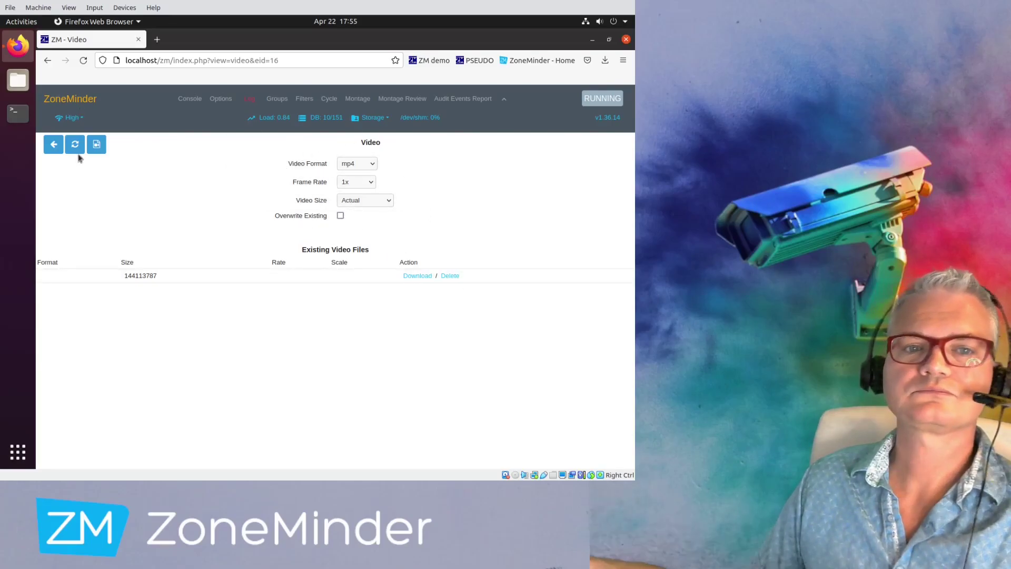
{"action": "left_click", "coordinate": [53, 144]}
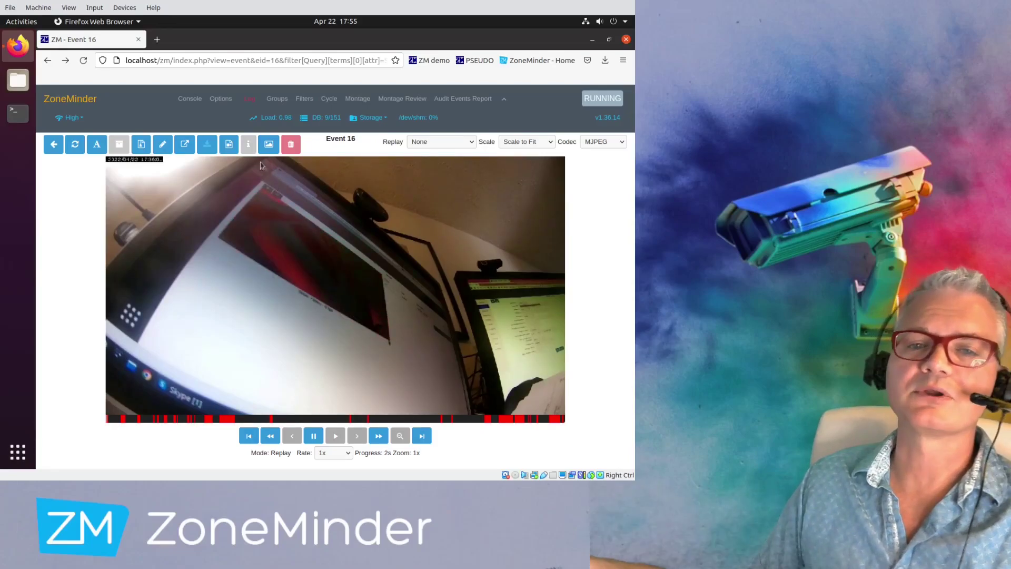
List Event 16's frames and open alarm frame 2988's details: 10189 alarm pixels, score 1
{"action": "left_click", "coordinate": [269, 144]}
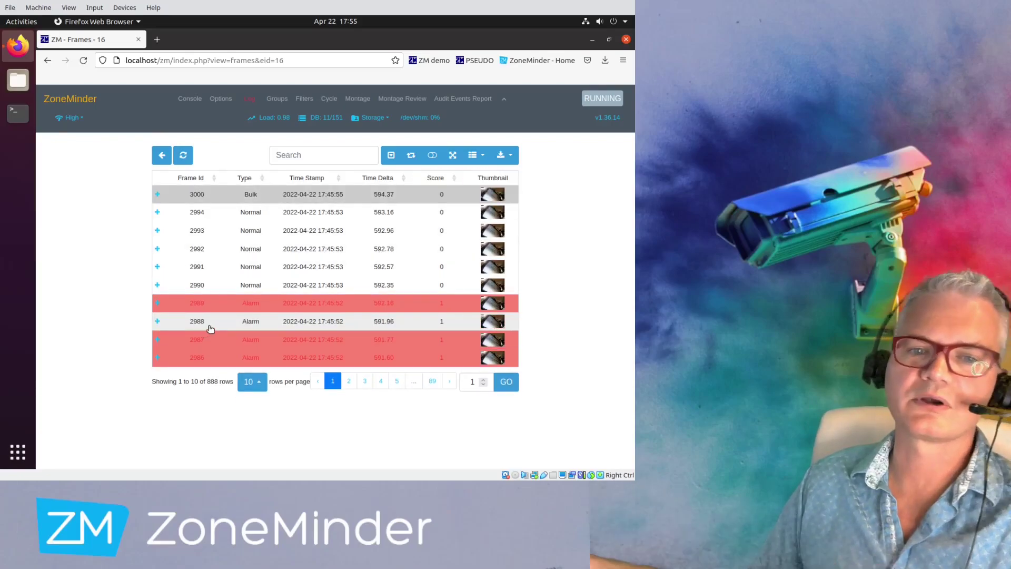
{"action": "left_click", "coordinate": [258, 325]}
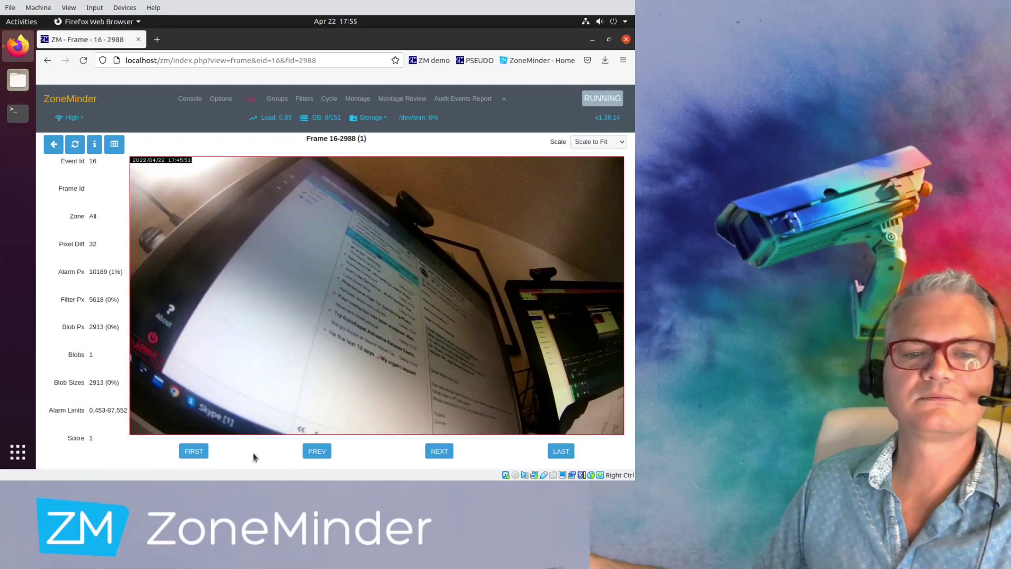
Step forward through frames 2989 to 2992, then back to frame 2990 (6481 alarm pixels, score 0)
{"action": "left_click", "coordinate": [441, 454]}
{"action": "left_click", "coordinate": [440, 452]}
{"action": "left_click", "coordinate": [440, 453]}
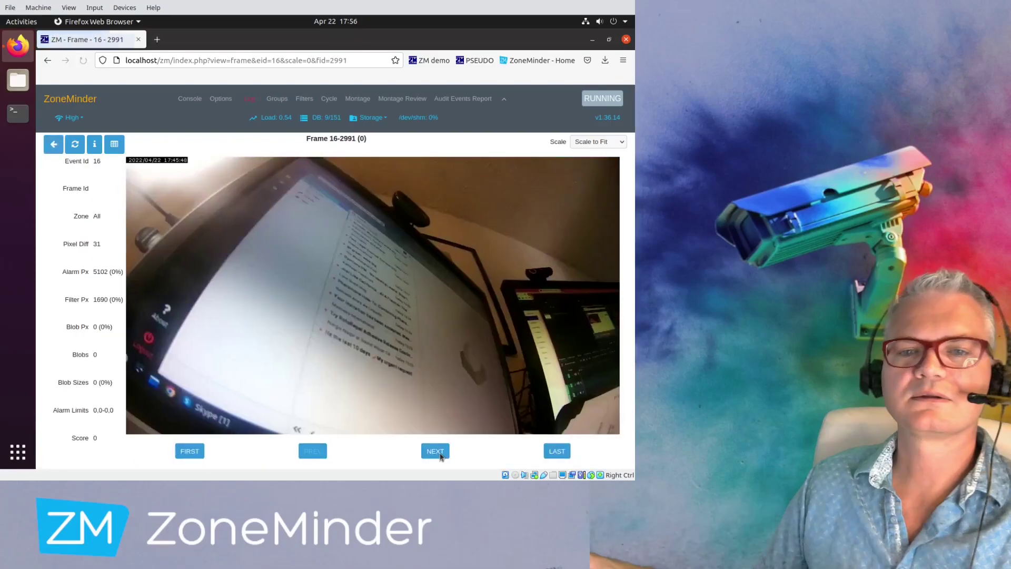
{"action": "left_click", "coordinate": [440, 455]}
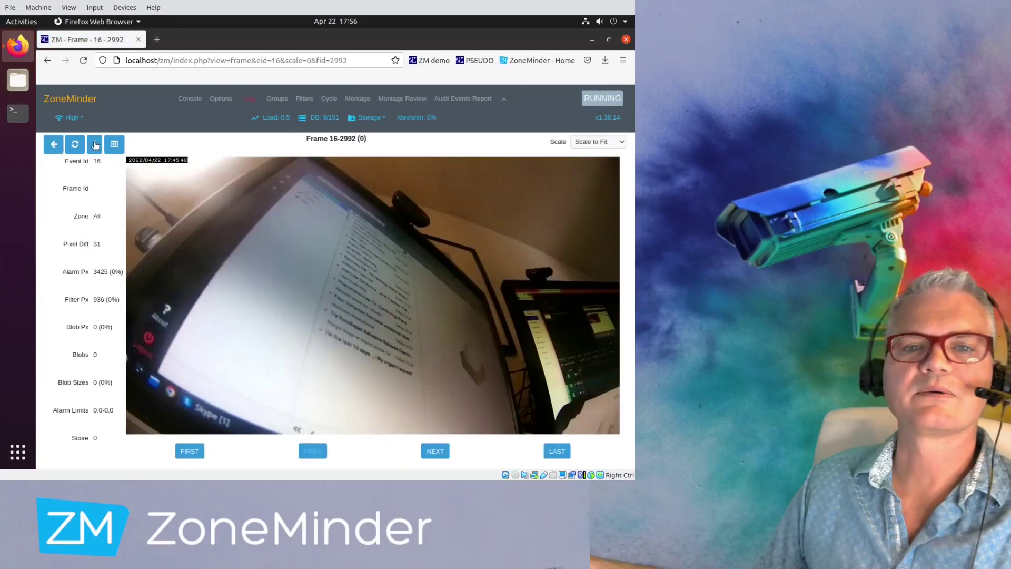
{"action": "left_click", "coordinate": [53, 143]}
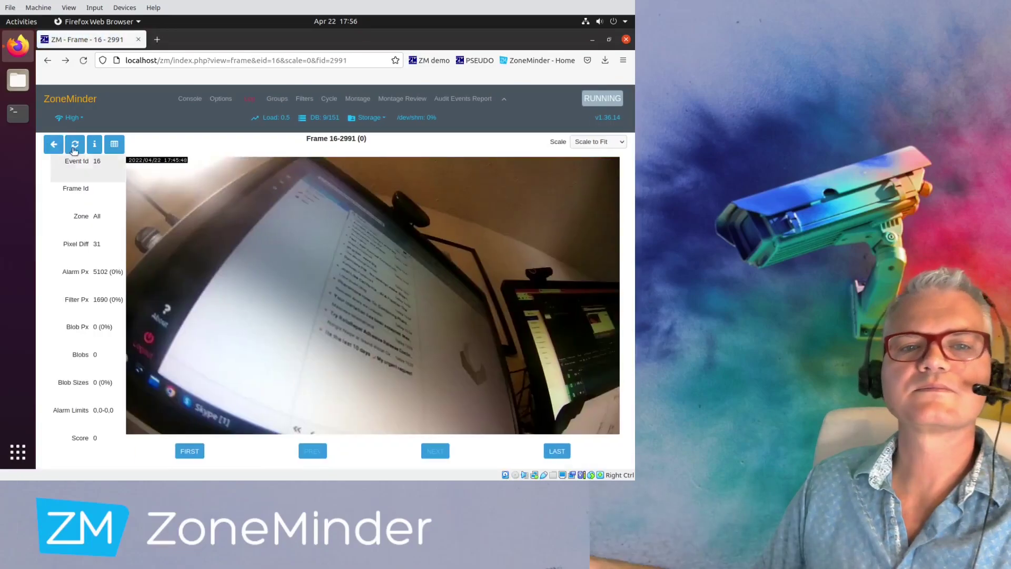
{"action": "left_click", "coordinate": [54, 144]}
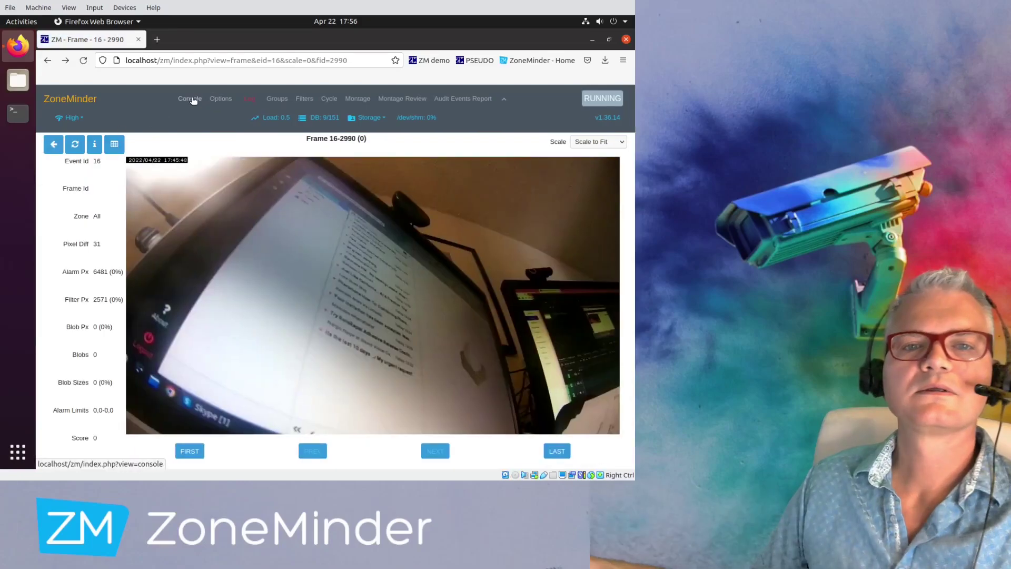
Return to the console showing Monitor-1 in Mocord with 6 events, 1 archived
{"action": "left_click", "coordinate": [192, 99]}
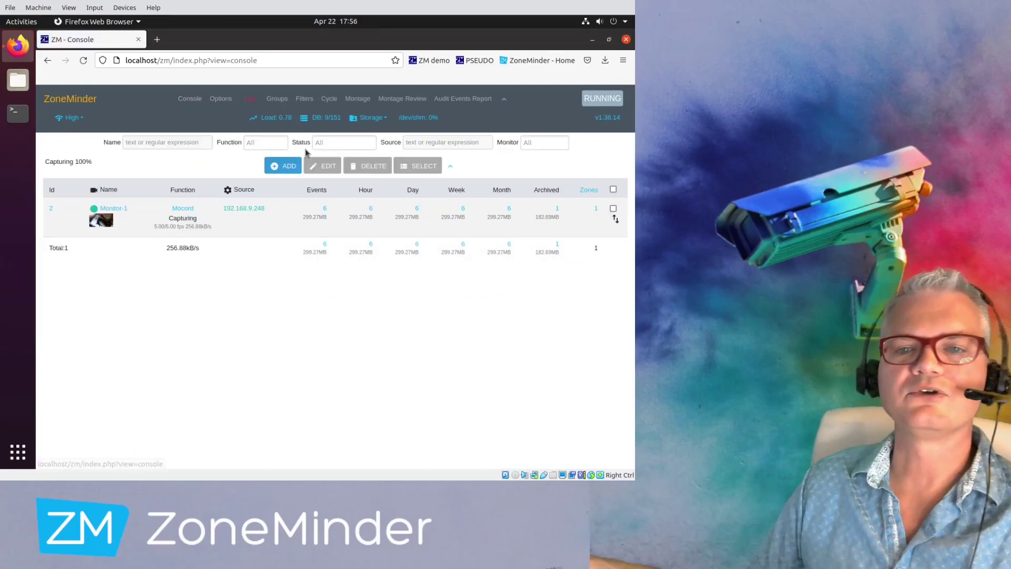